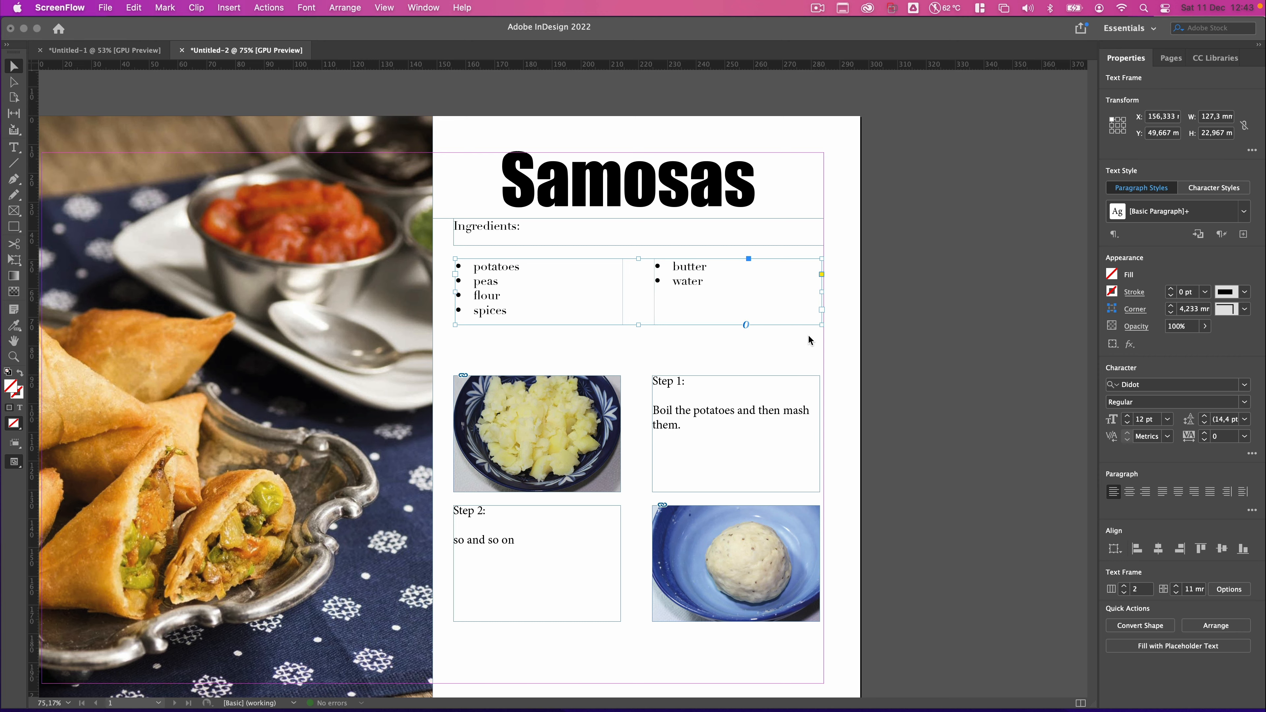
Inspect the text frames on the page to check their paragraph styles and fonts.
left_click(679, 334)
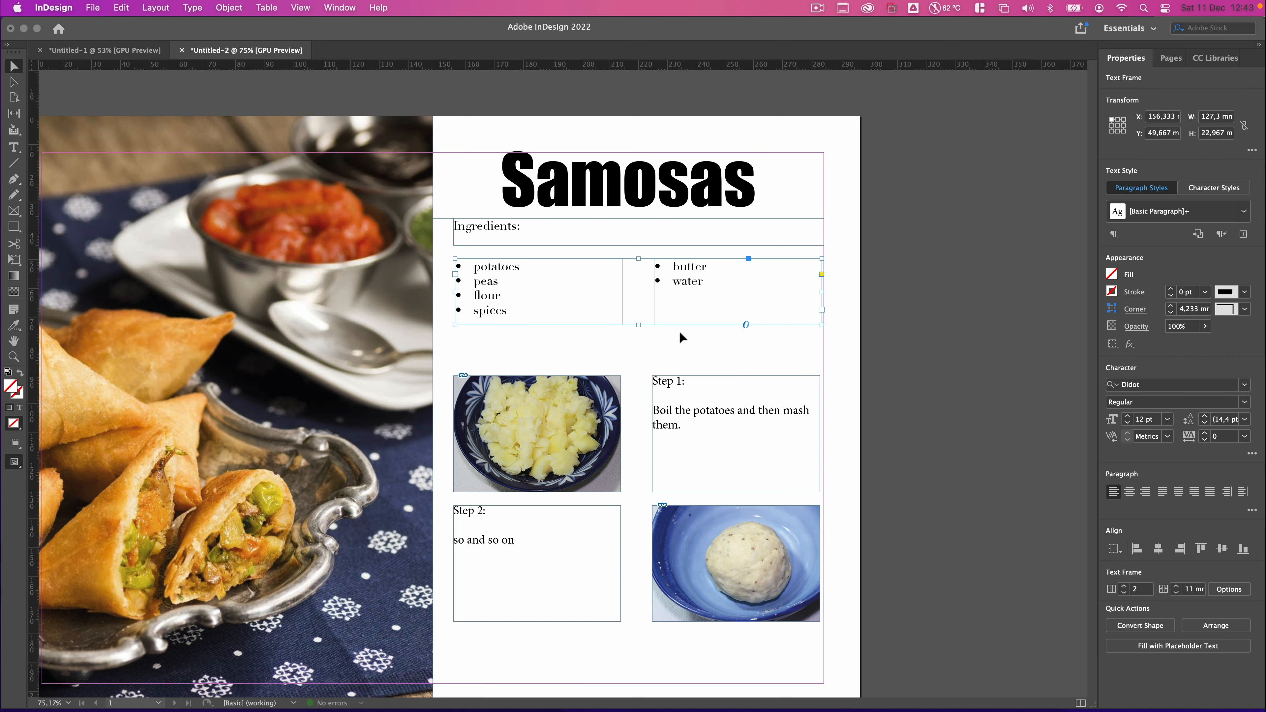
scroll(680, 334, "up", 3)
scroll(679, 332, "up", 5)
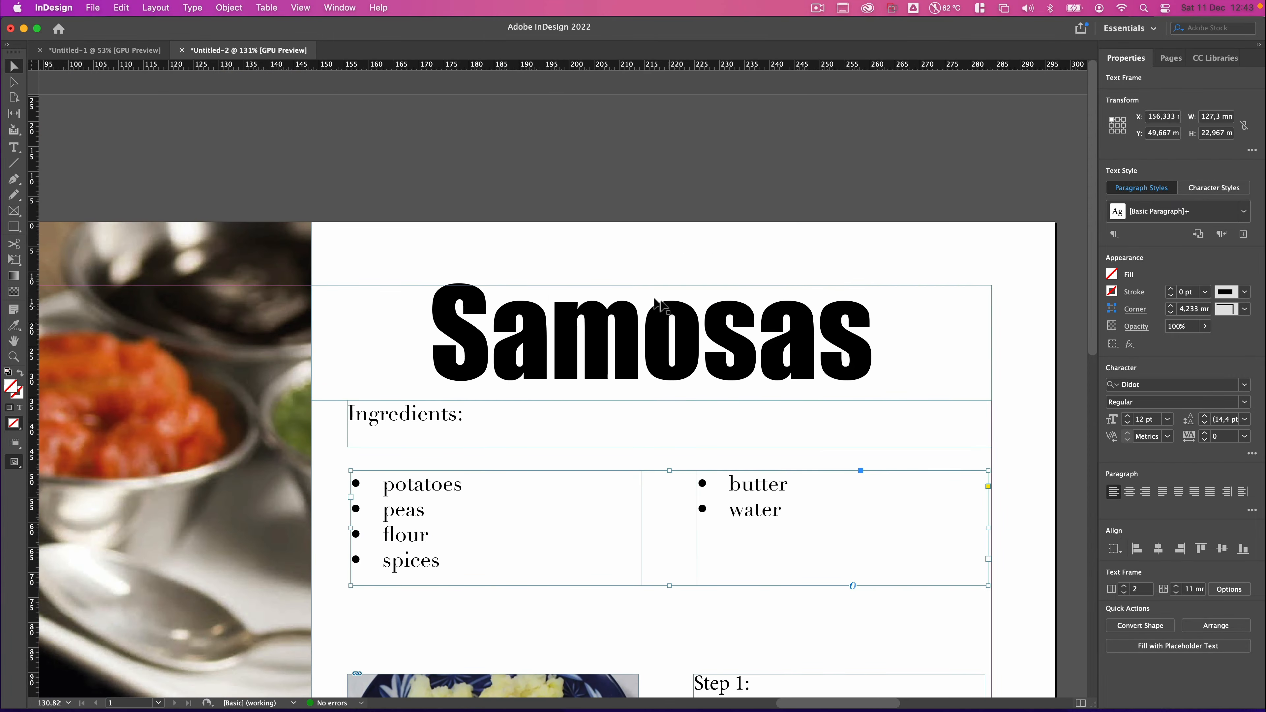
left_click(642, 310)
scroll(642, 309, "down", 8)
scroll(642, 309, "up", 3)
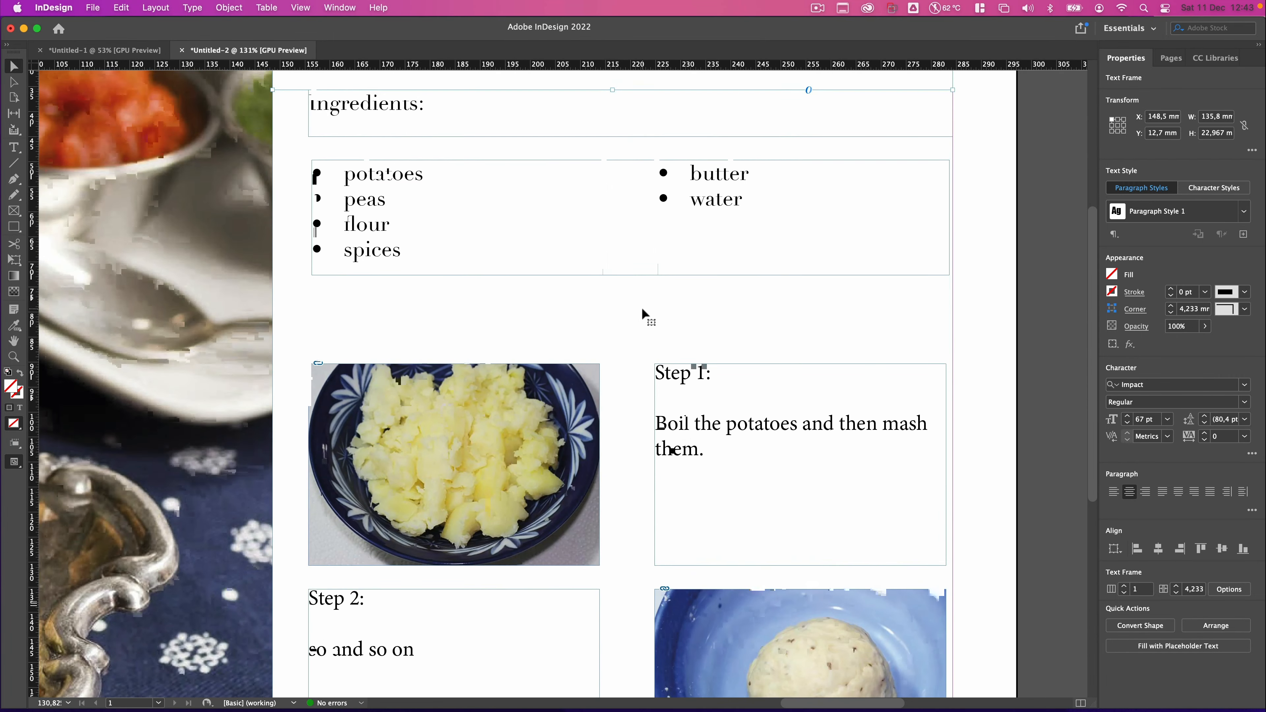
left_click(429, 123)
scroll(429, 121, "up", 3)
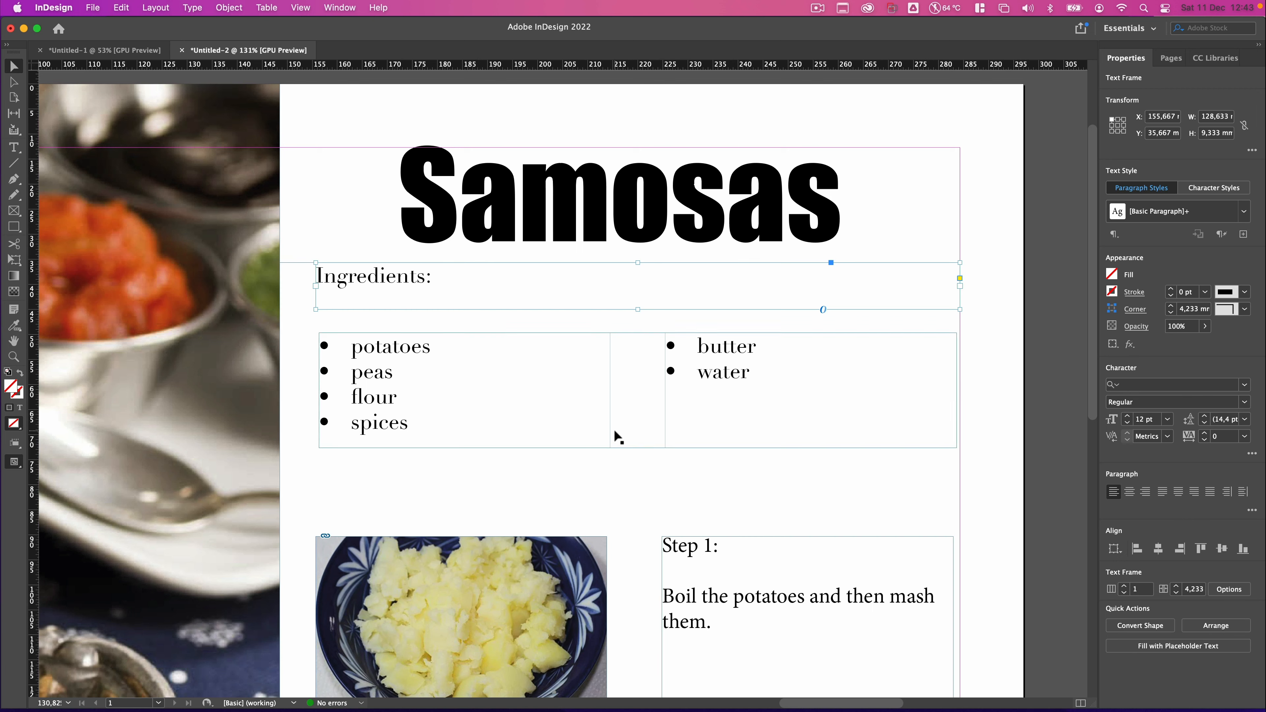
left_click(583, 207)
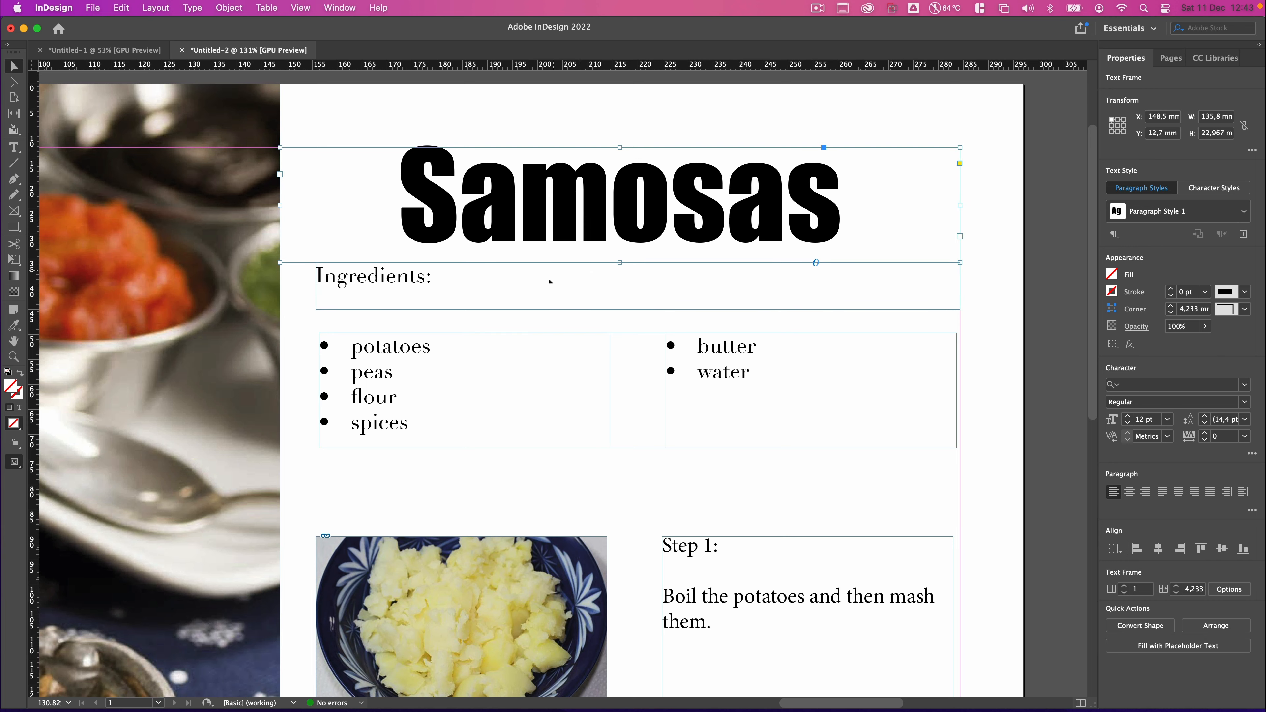
left_click(582, 378)
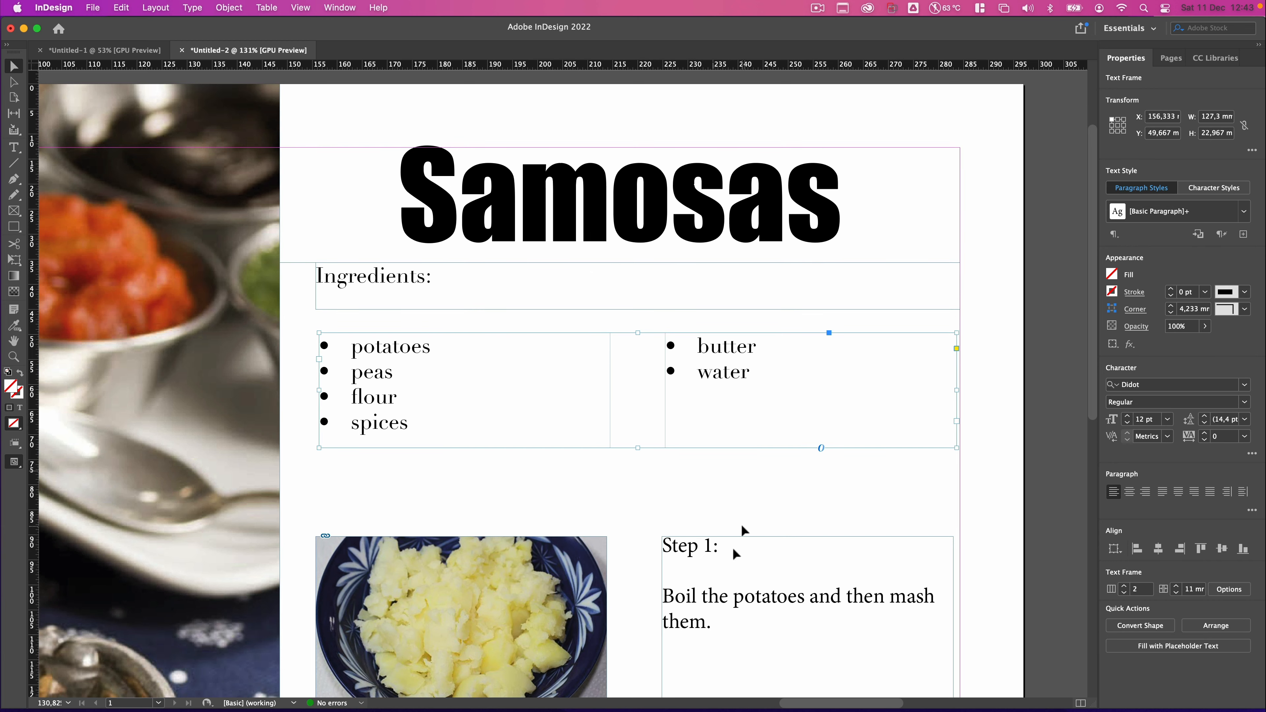
scroll(725, 584, "down", 3)
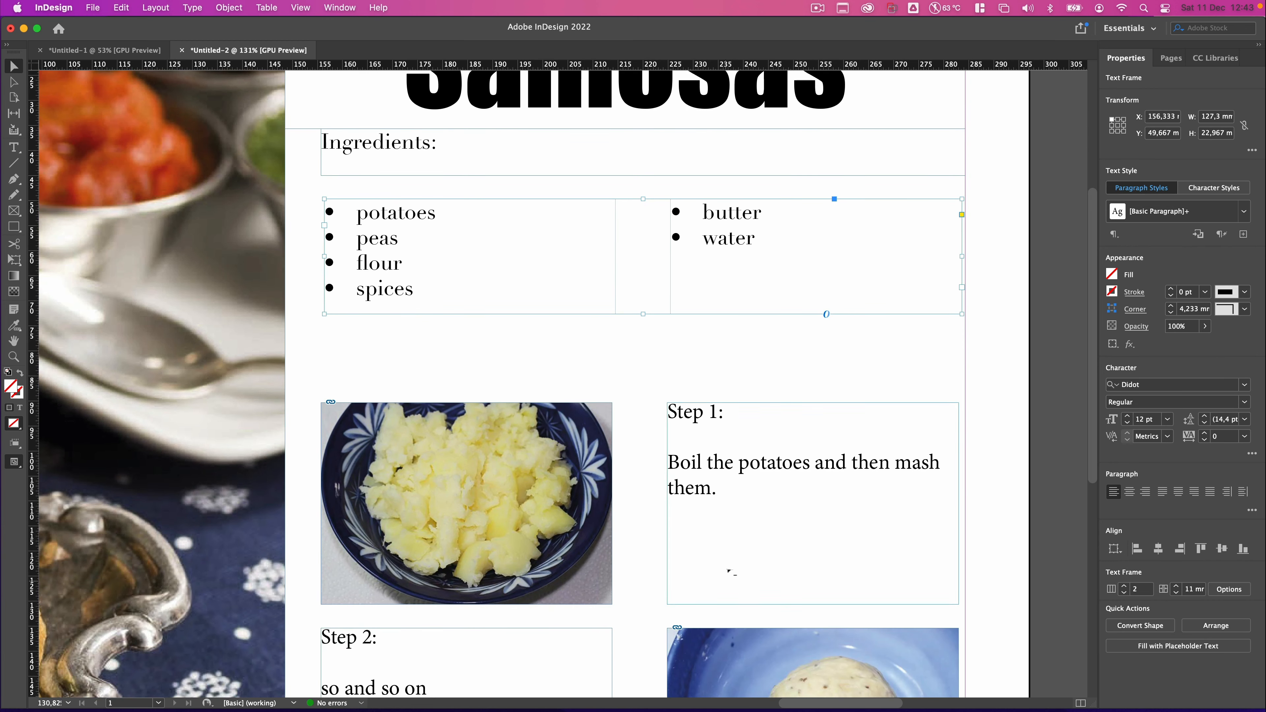
left_click(714, 480)
scroll(714, 479, "up", 3)
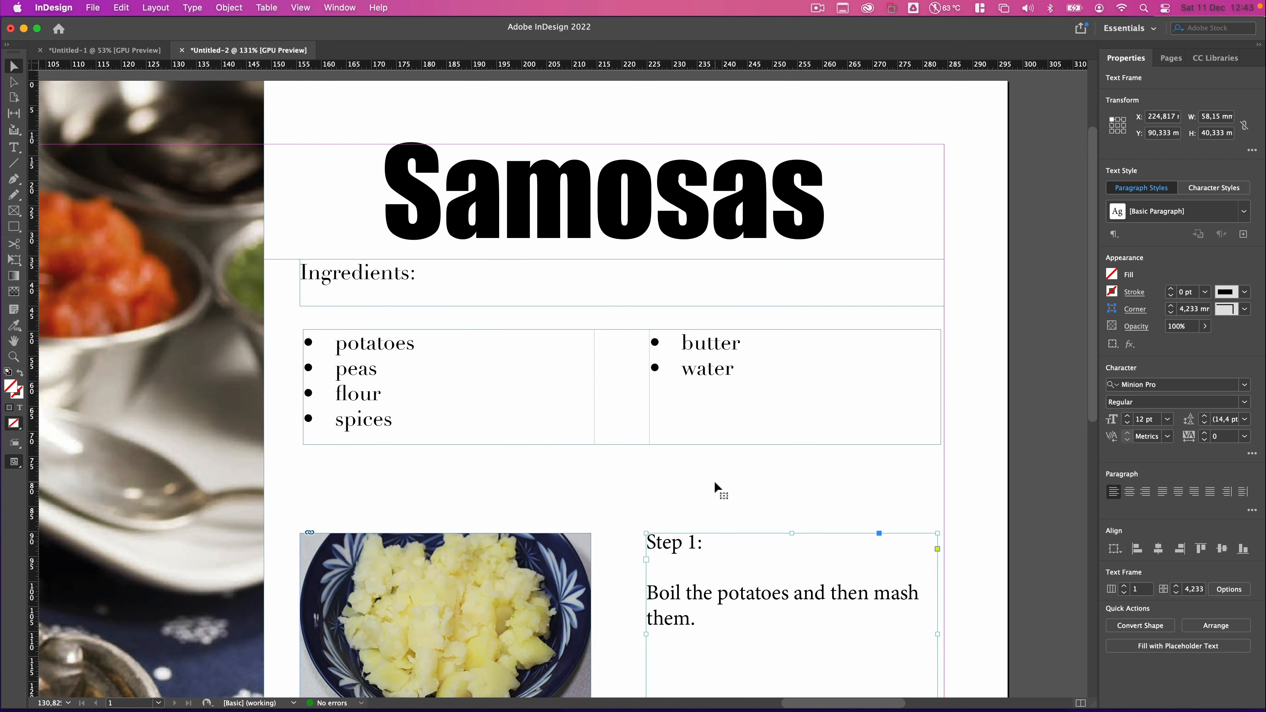
left_click(731, 247)
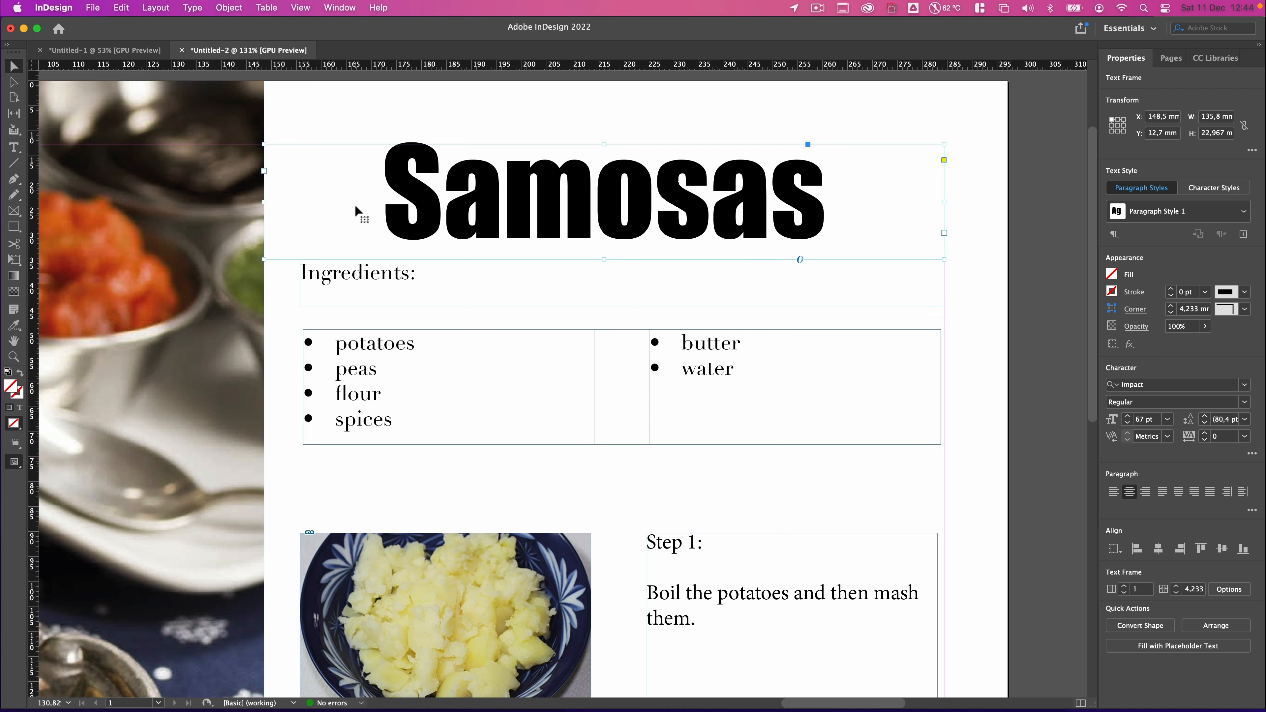
Create a new paragraph style named Heading from the Samosas title frame and apply it.
triple_click(521, 207)
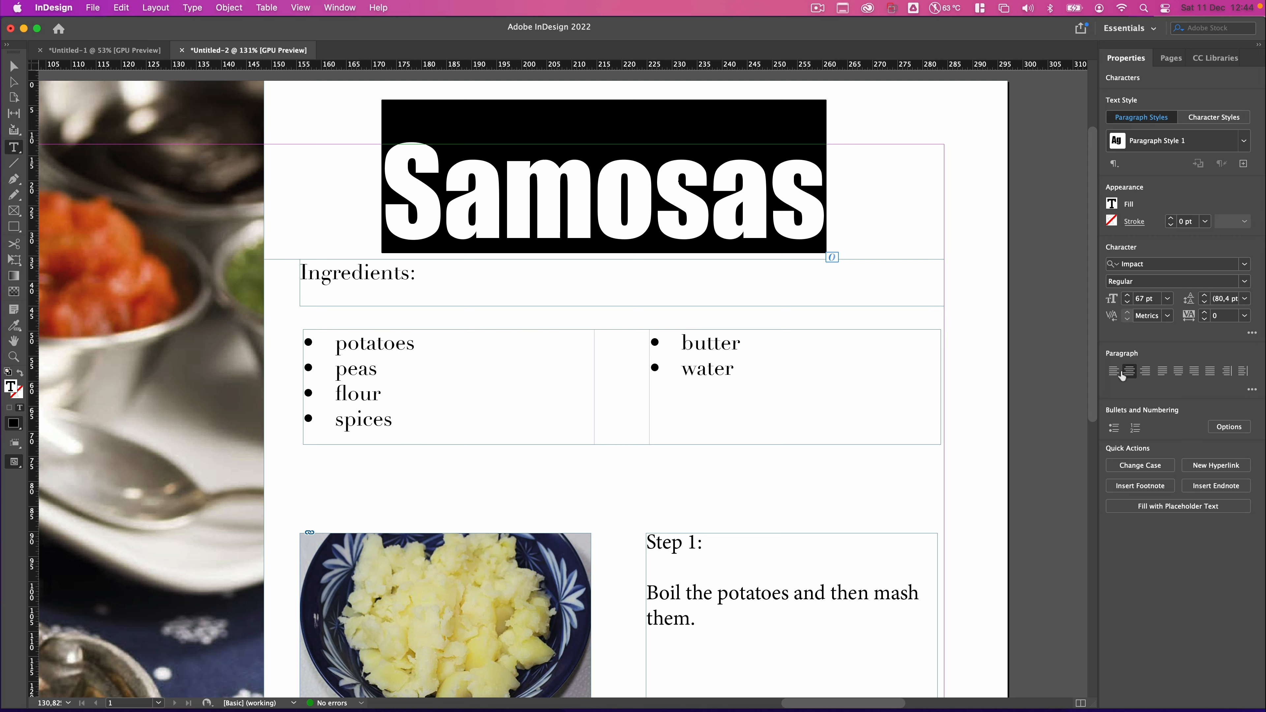
left_click(992, 437)
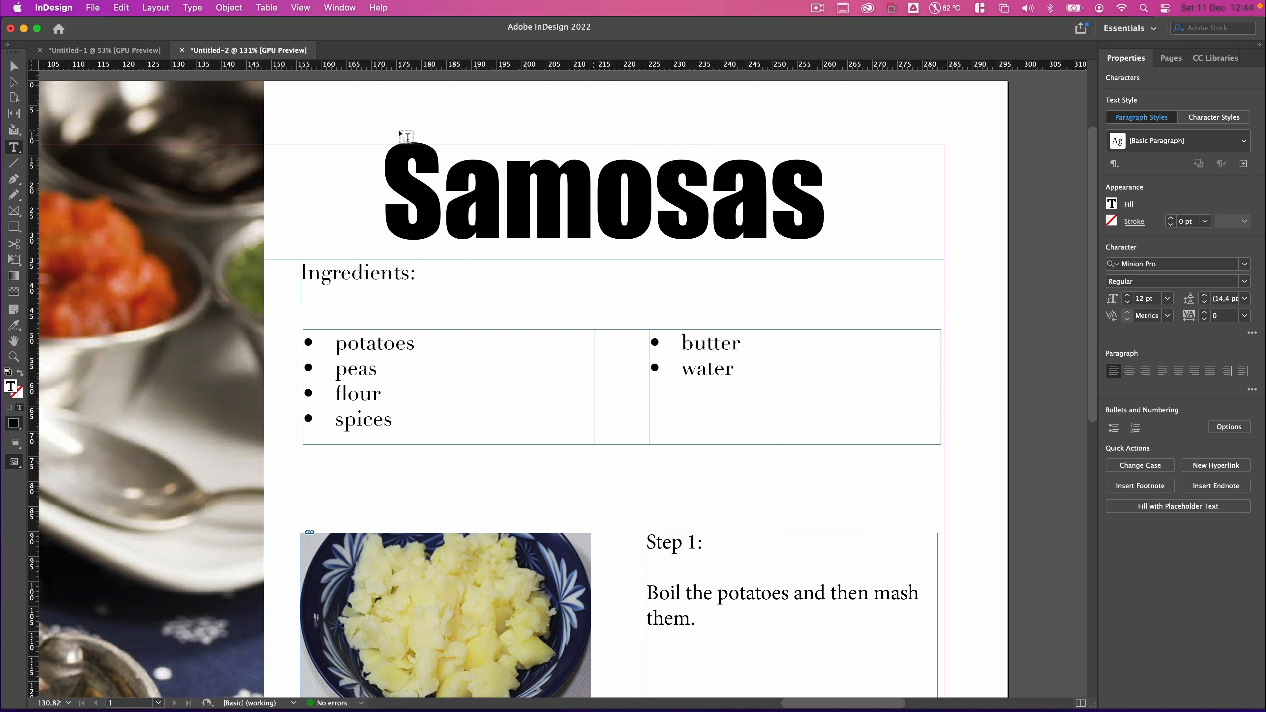
left_click(13, 66)
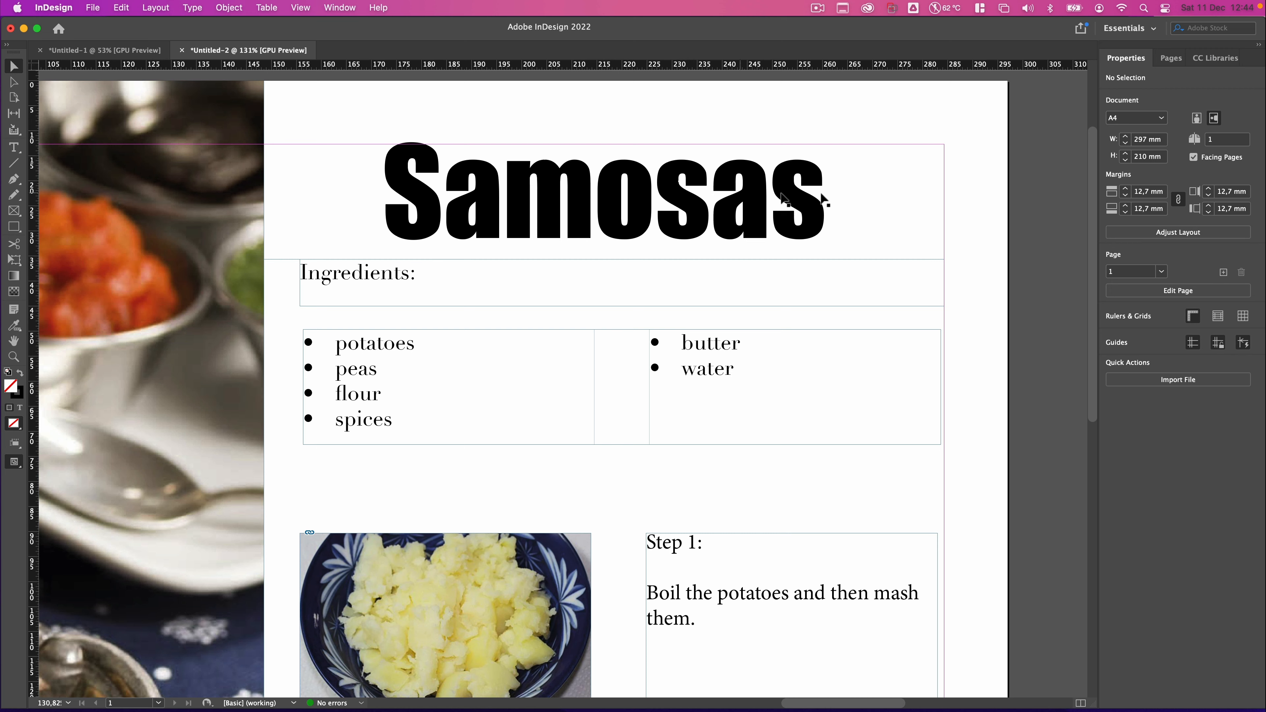
left_click(778, 218)
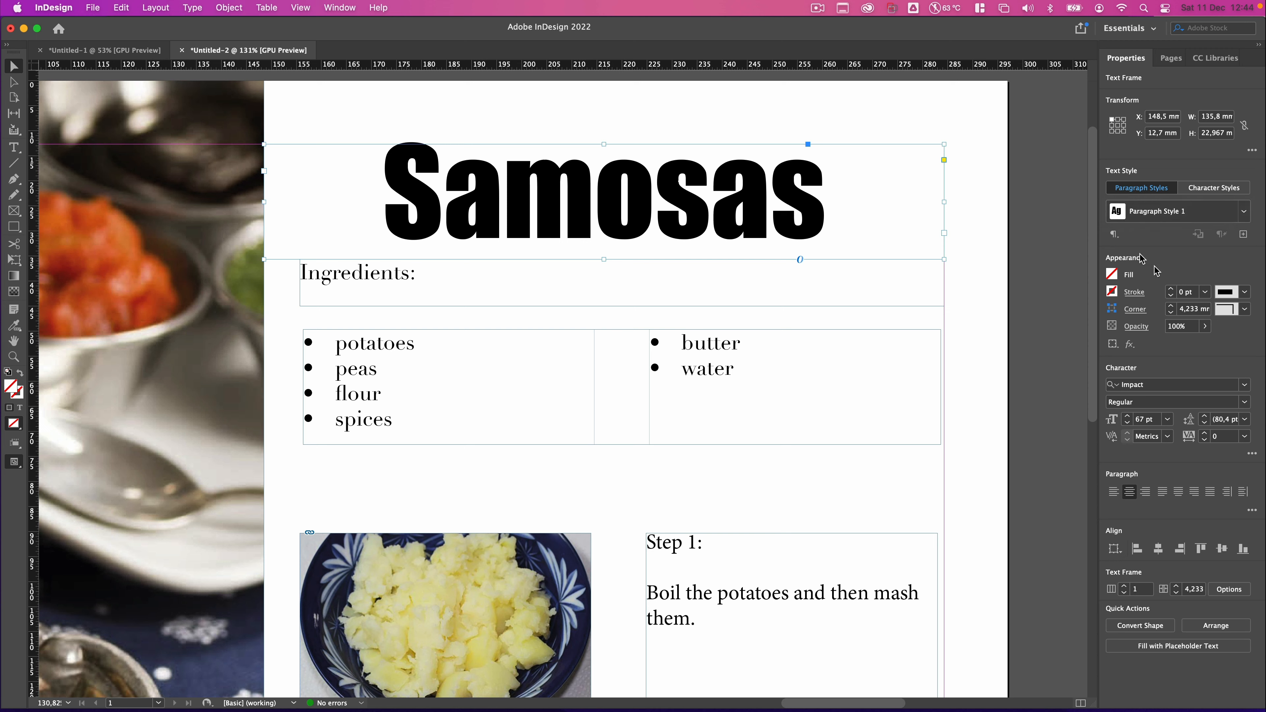
left_click(1243, 234)
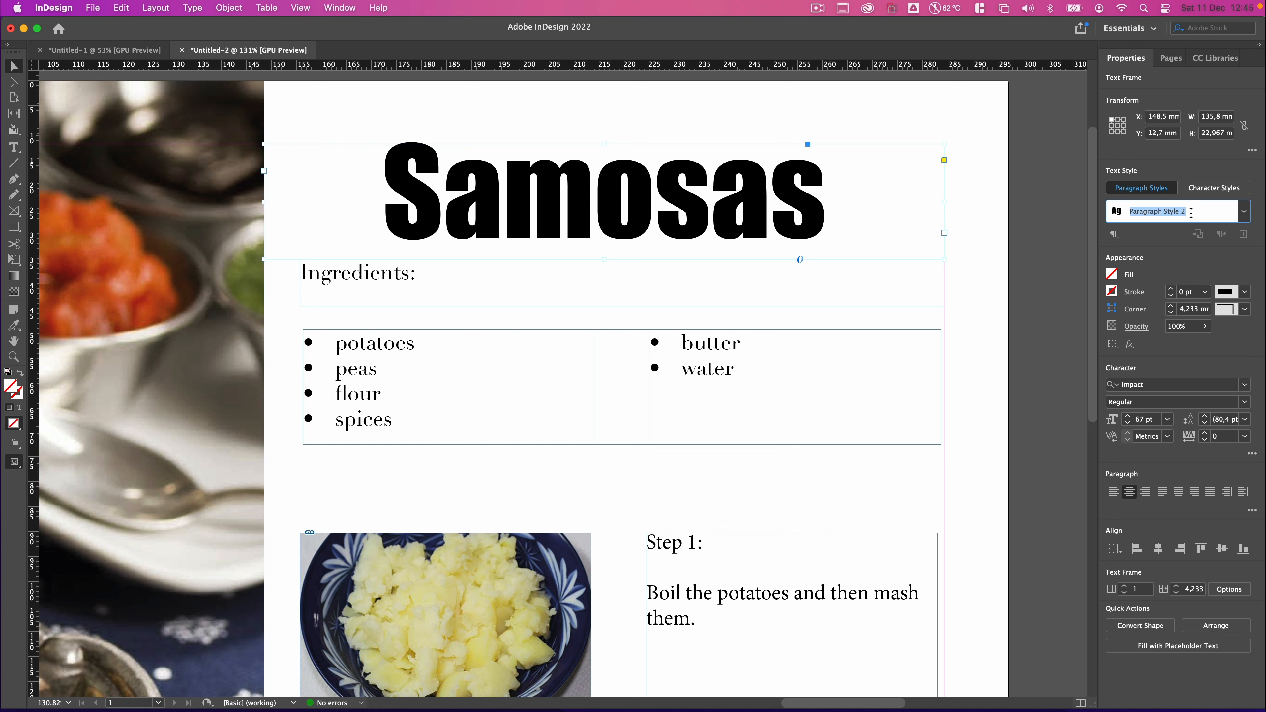
type("Heading")
key("Return")
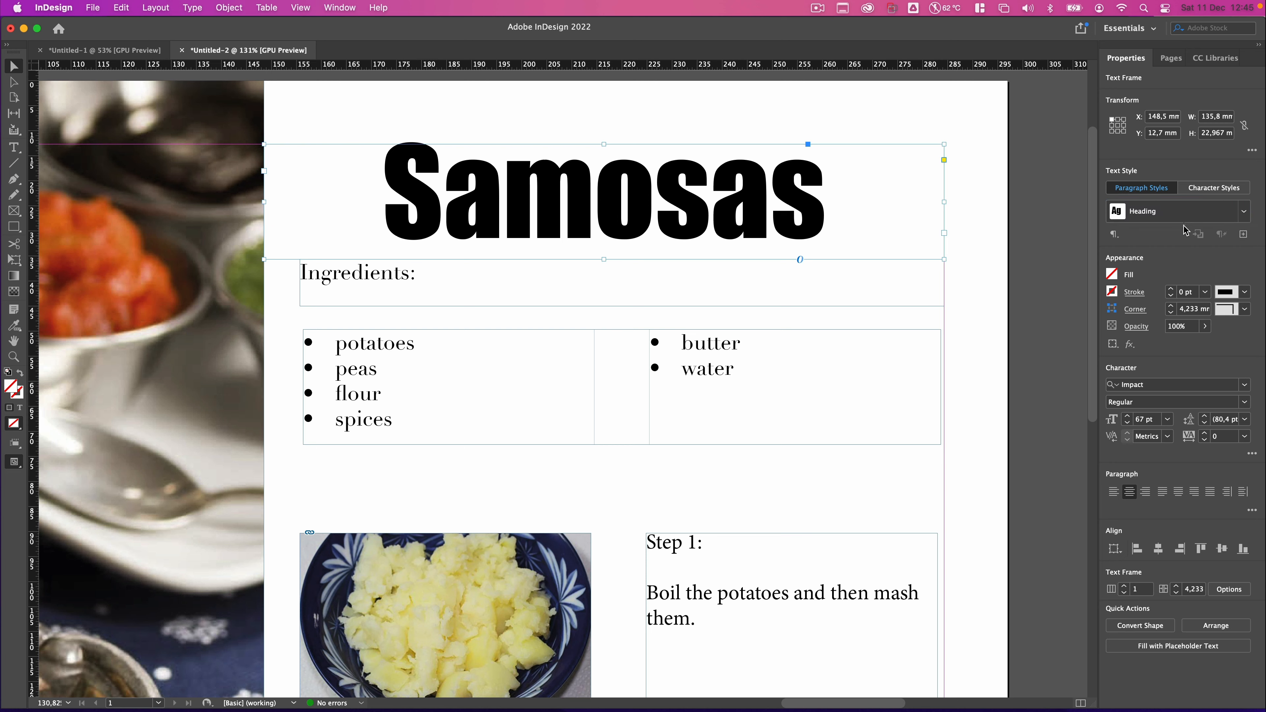
left_click(1244, 215)
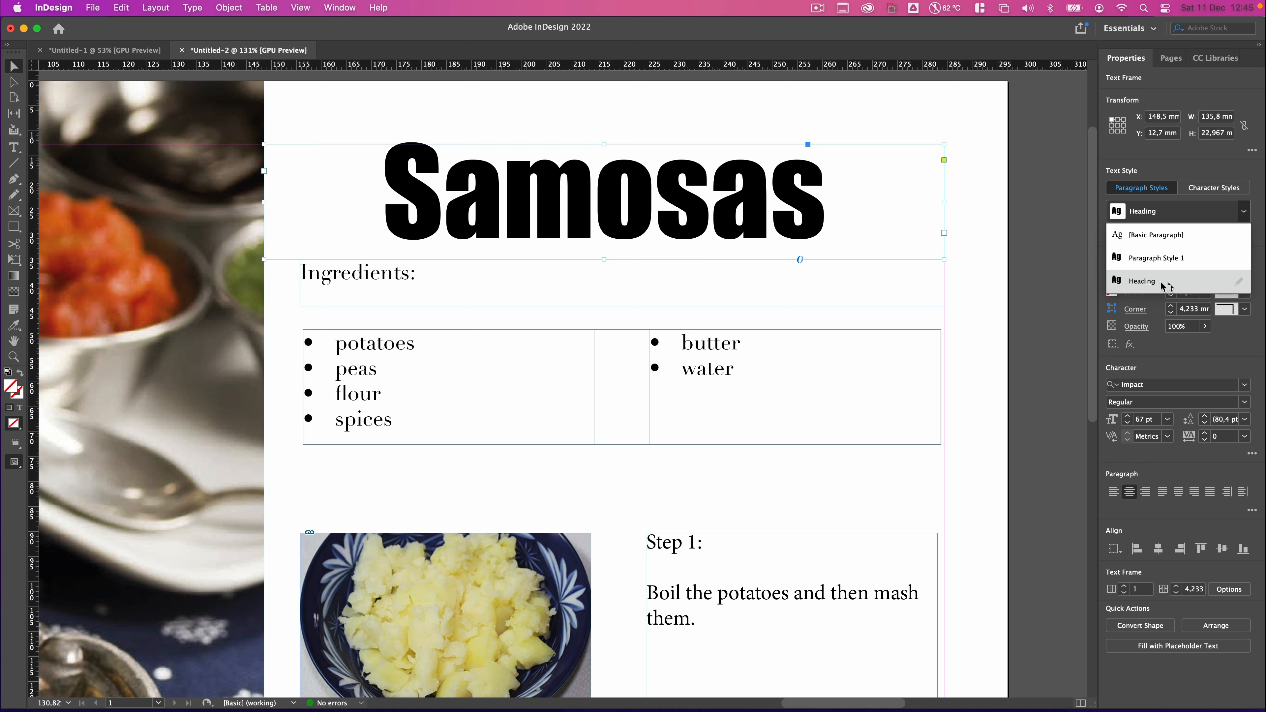
left_click(964, 280)
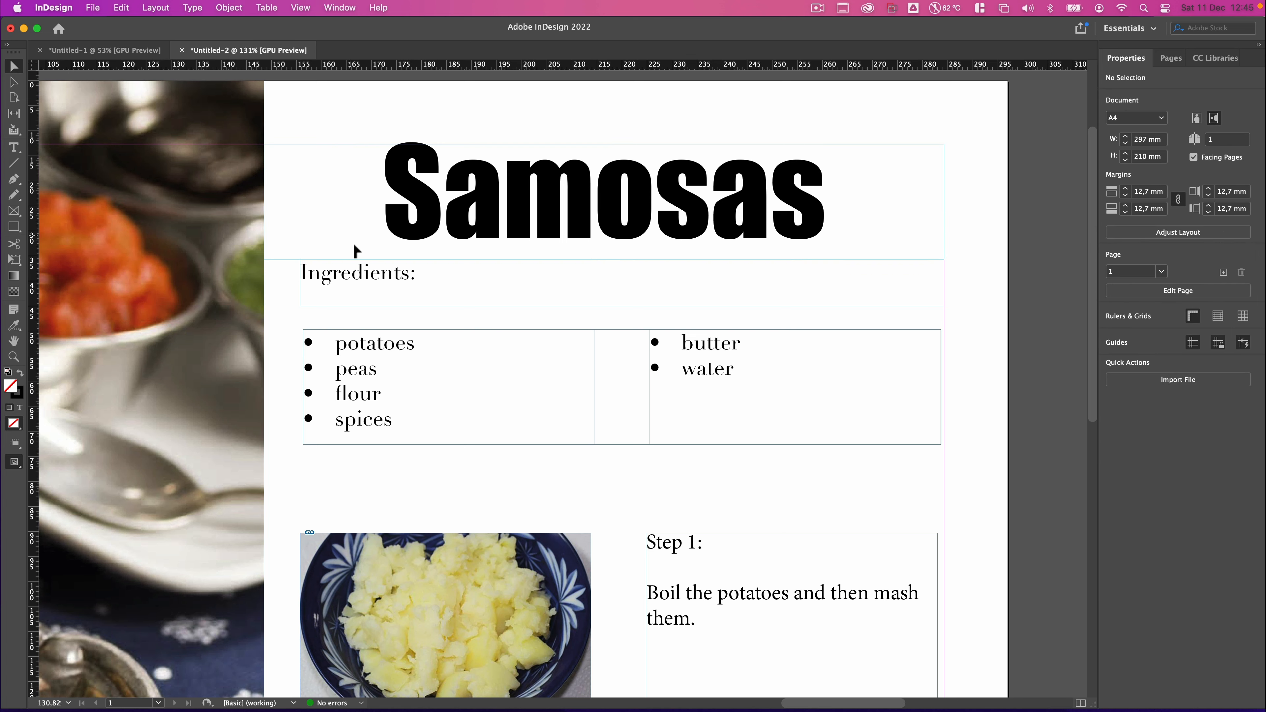
Increase the font size of the Ingredients label to 17 pt.
left_click(371, 282)
double_click(368, 279)
triple_click(368, 276)
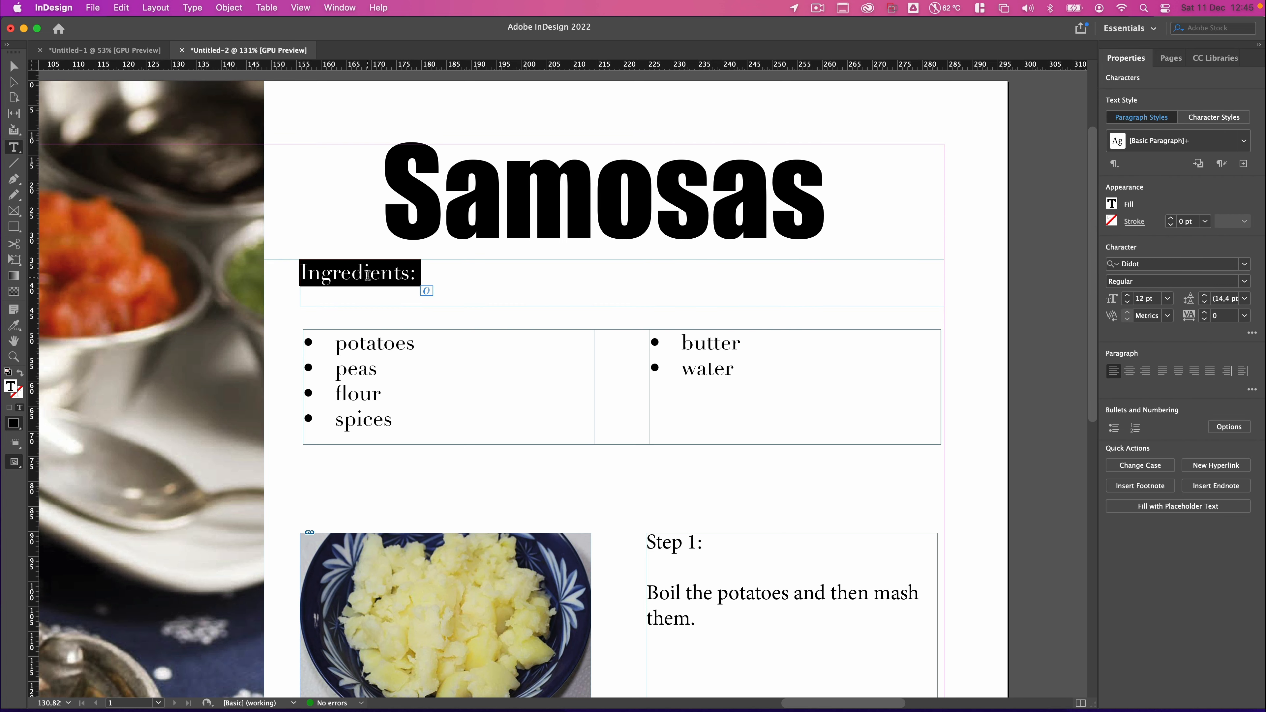
left_click(1129, 298)
left_click(1129, 298)
left_click(1160, 284)
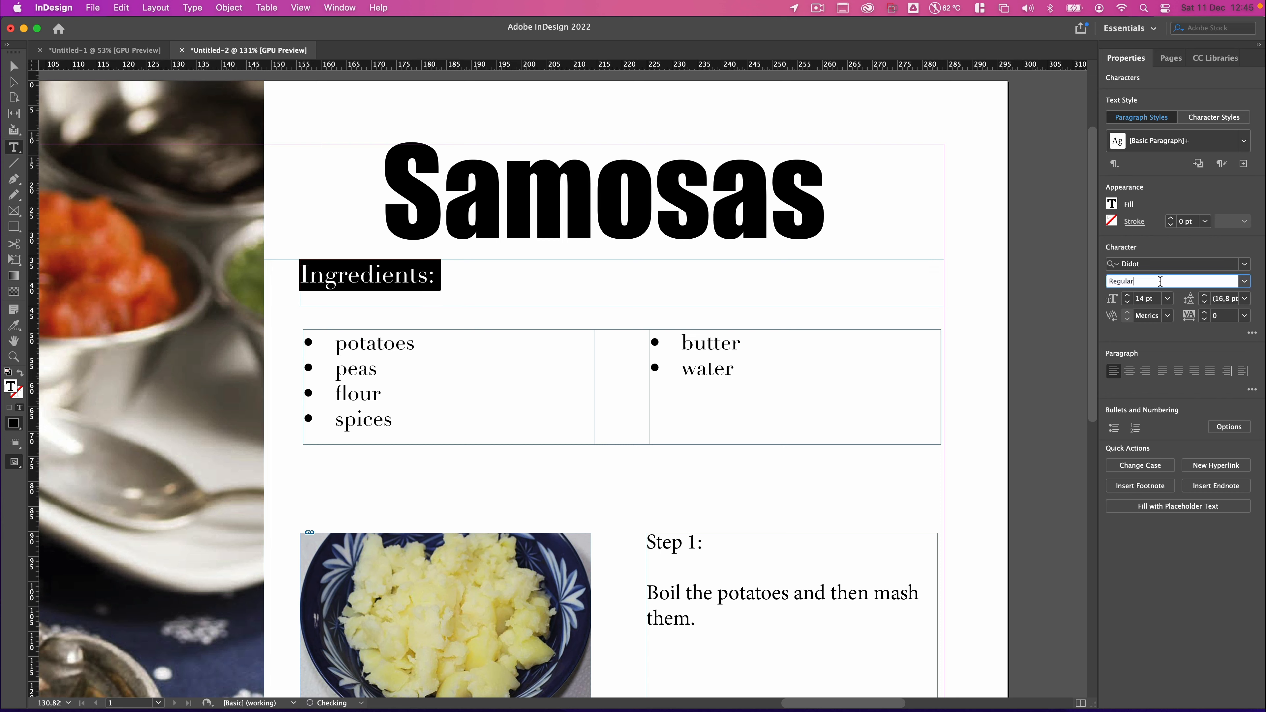
left_click(1129, 298)
left_click(1129, 298)
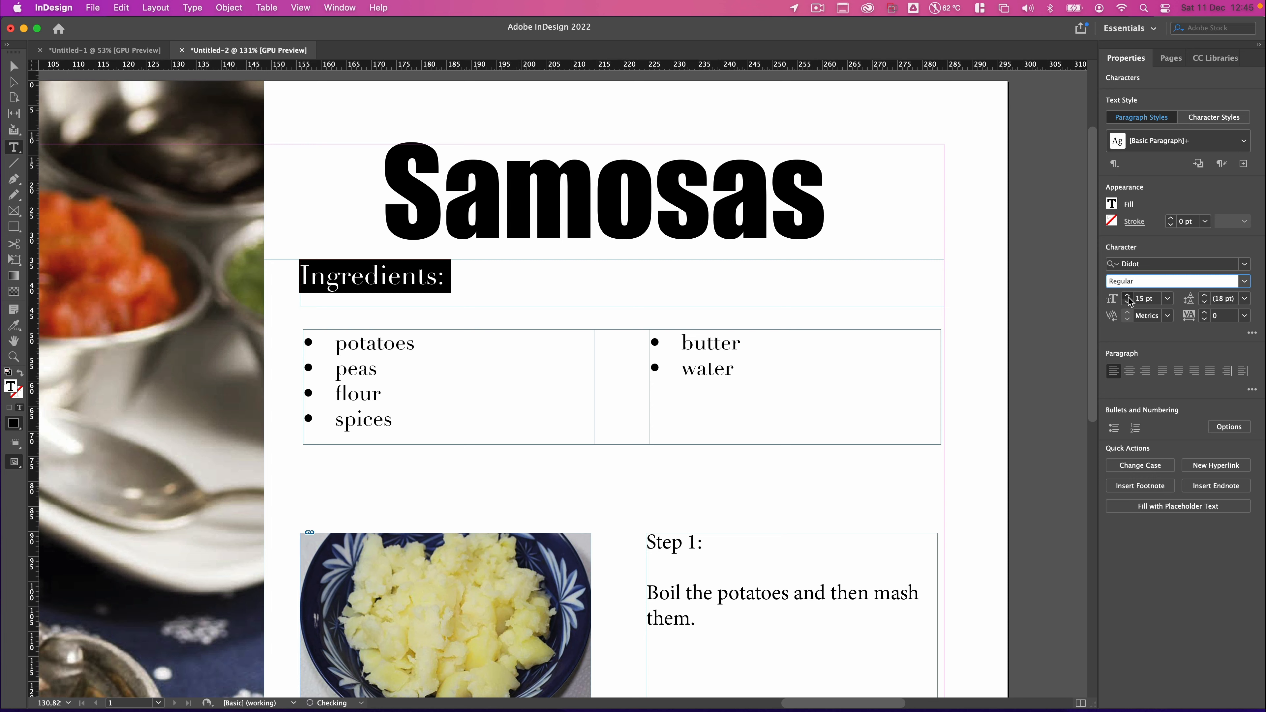
left_click(1128, 298)
left_click(1002, 350)
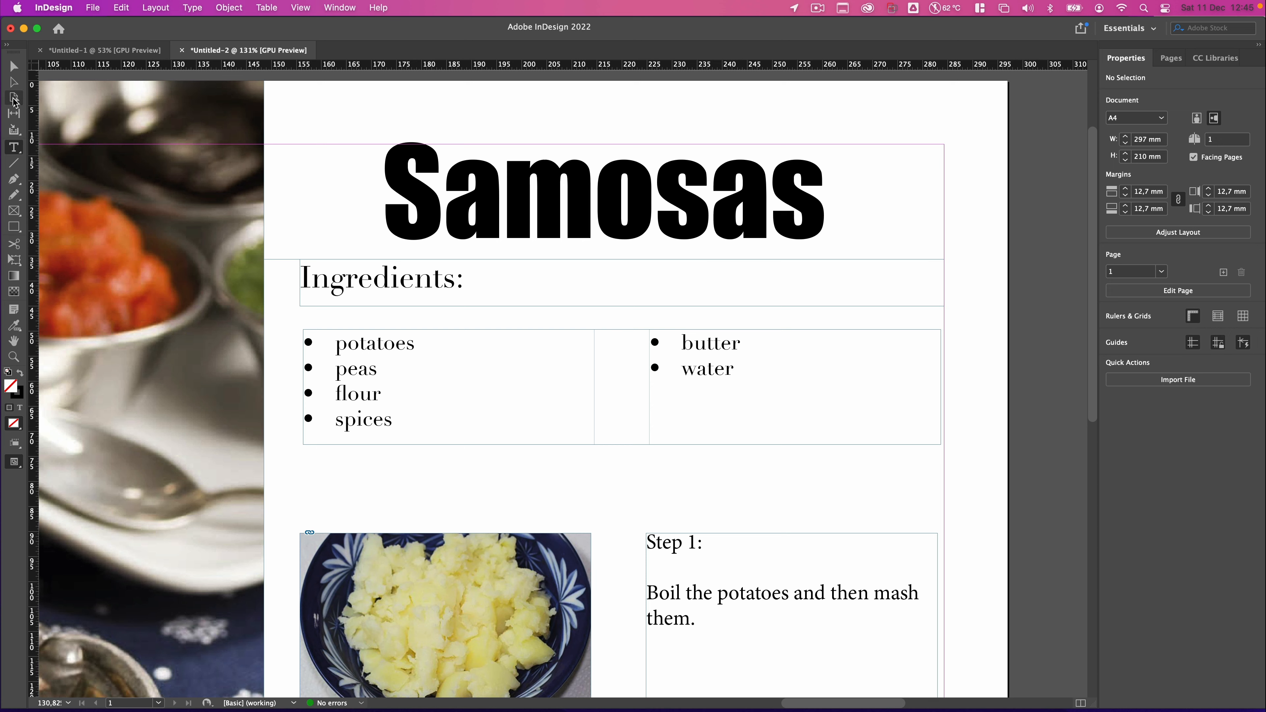
Create a new paragraph style named Sub Heading from the Ingredients label frame.
left_click(12, 68)
left_click(418, 289)
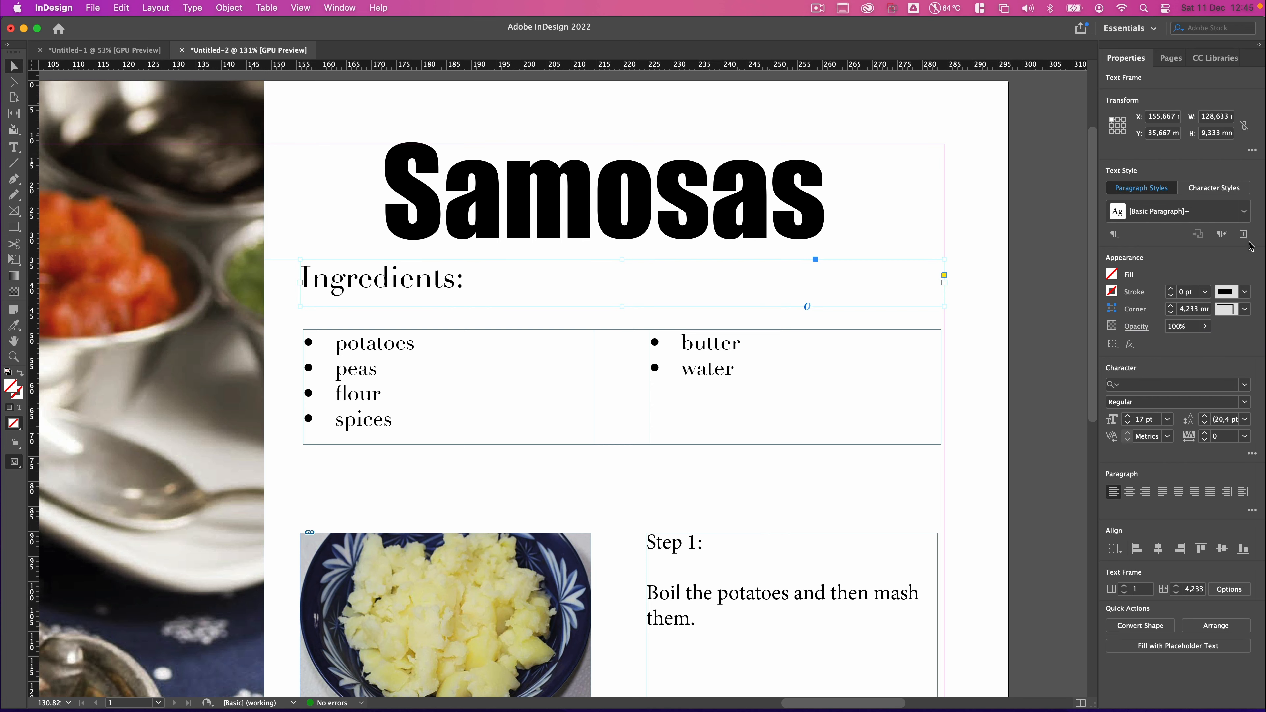
left_click(1245, 236)
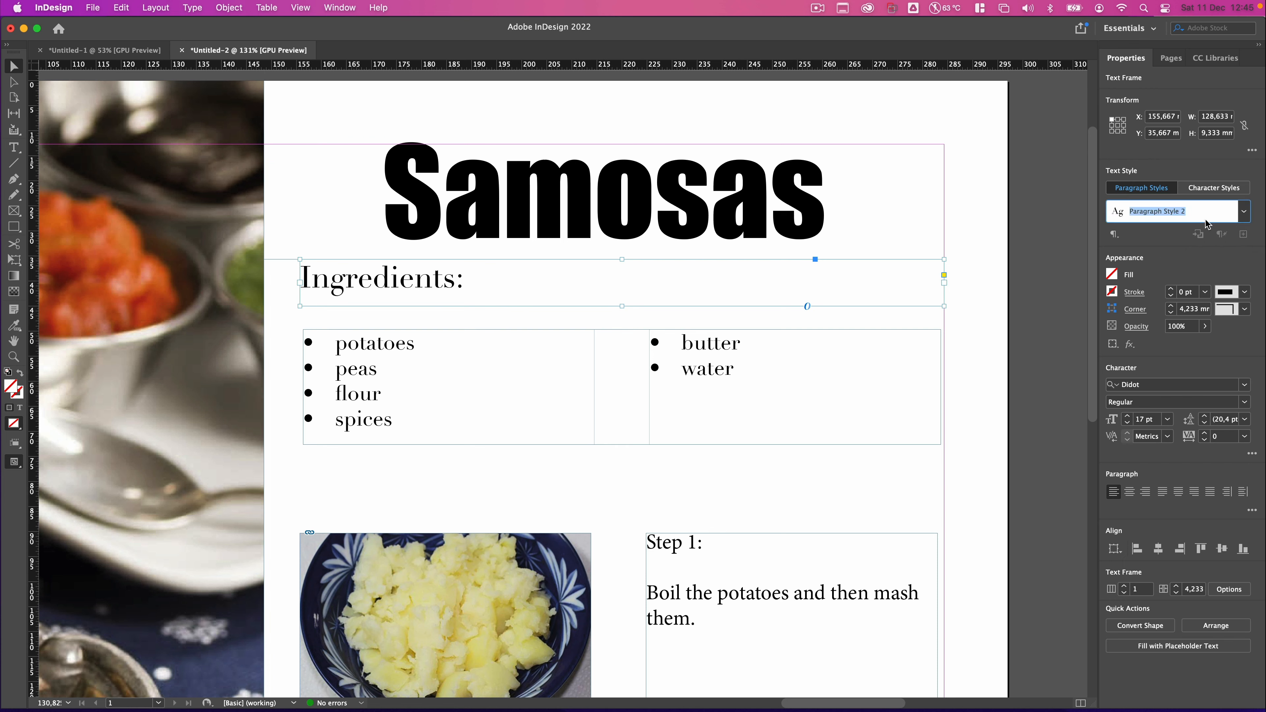
type("Sub Heading")
key("Return")
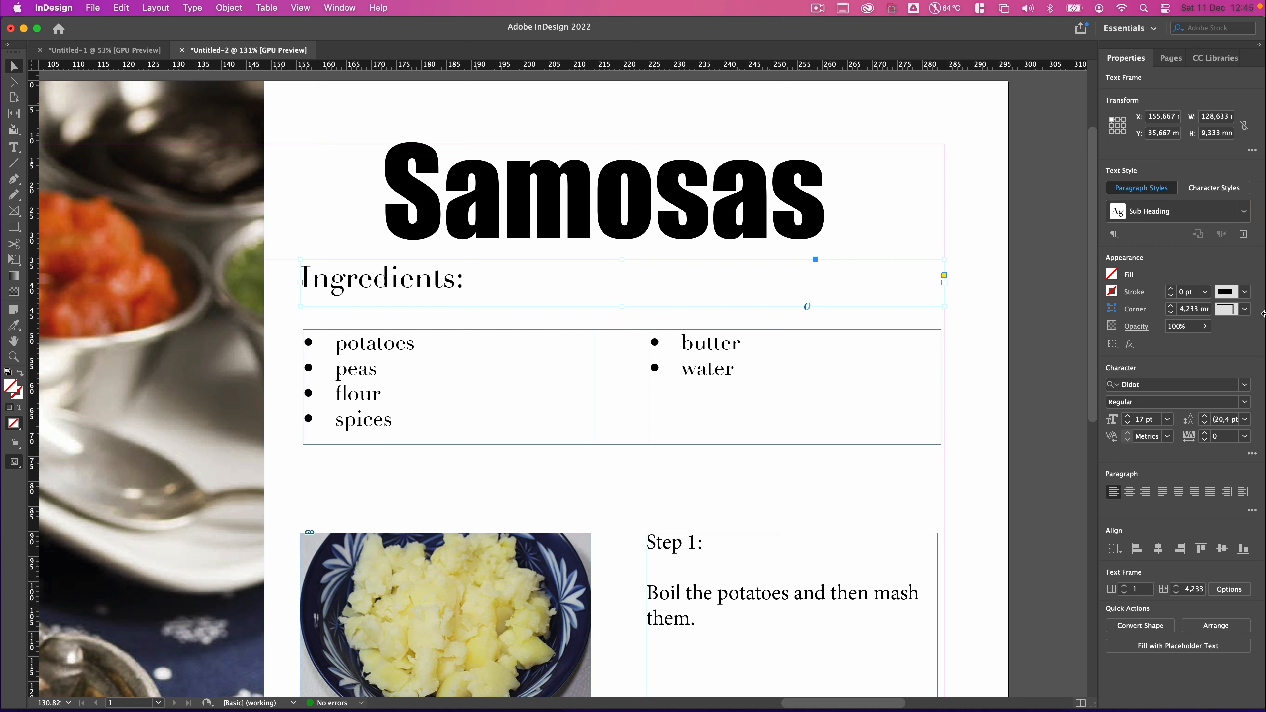
Create a new paragraph style named Ingredients from the ingredient list frame.
left_click(440, 342)
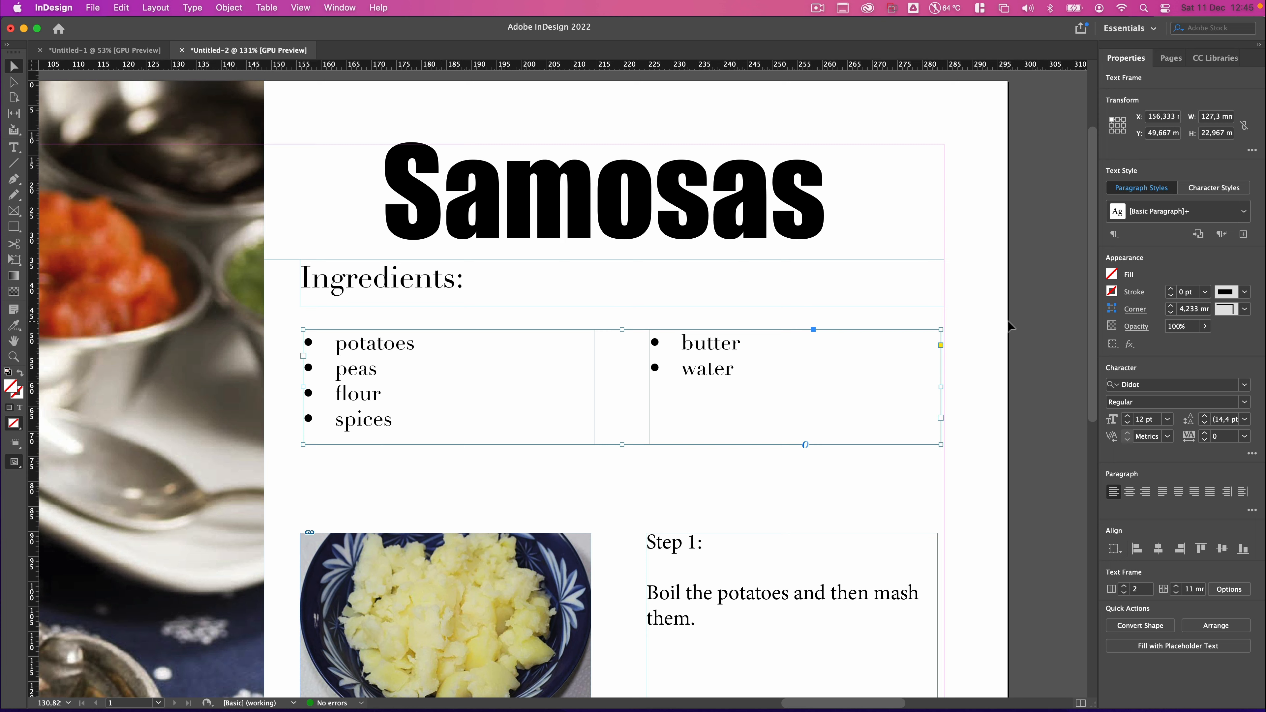
left_click(1243, 233)
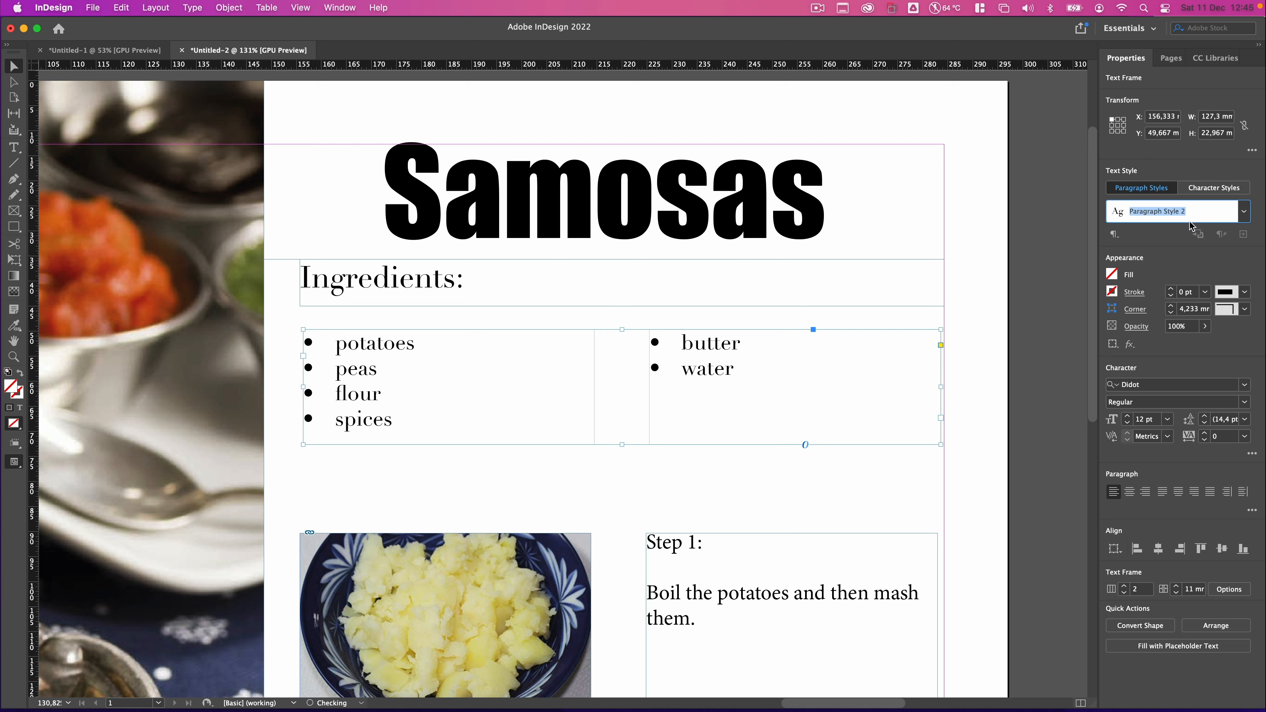
key("BackSpace")
key("Return")
Create a new paragraph style named Method from the Step 1 text frame.
scroll(855, 328, "down", 10)
scroll(784, 351, "up", 15)
scroll(782, 344, "down", 10)
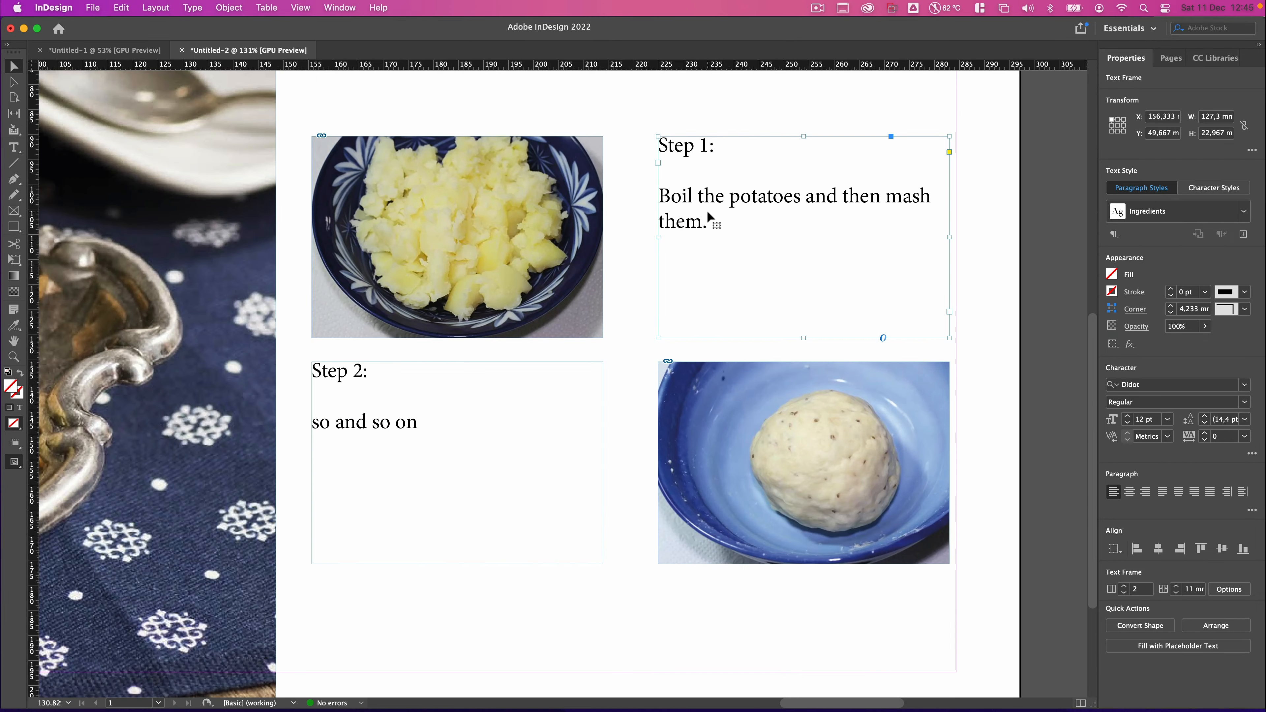
left_click(1243, 233)
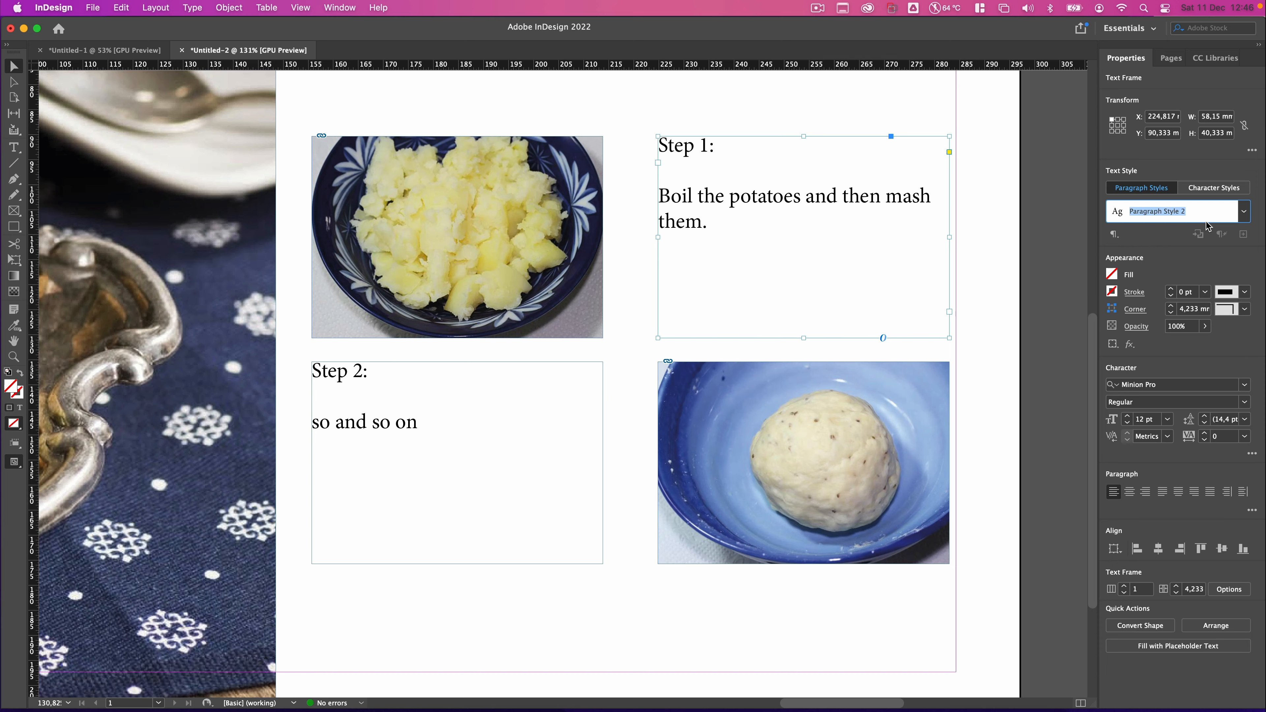
type("Method")
key("Return")
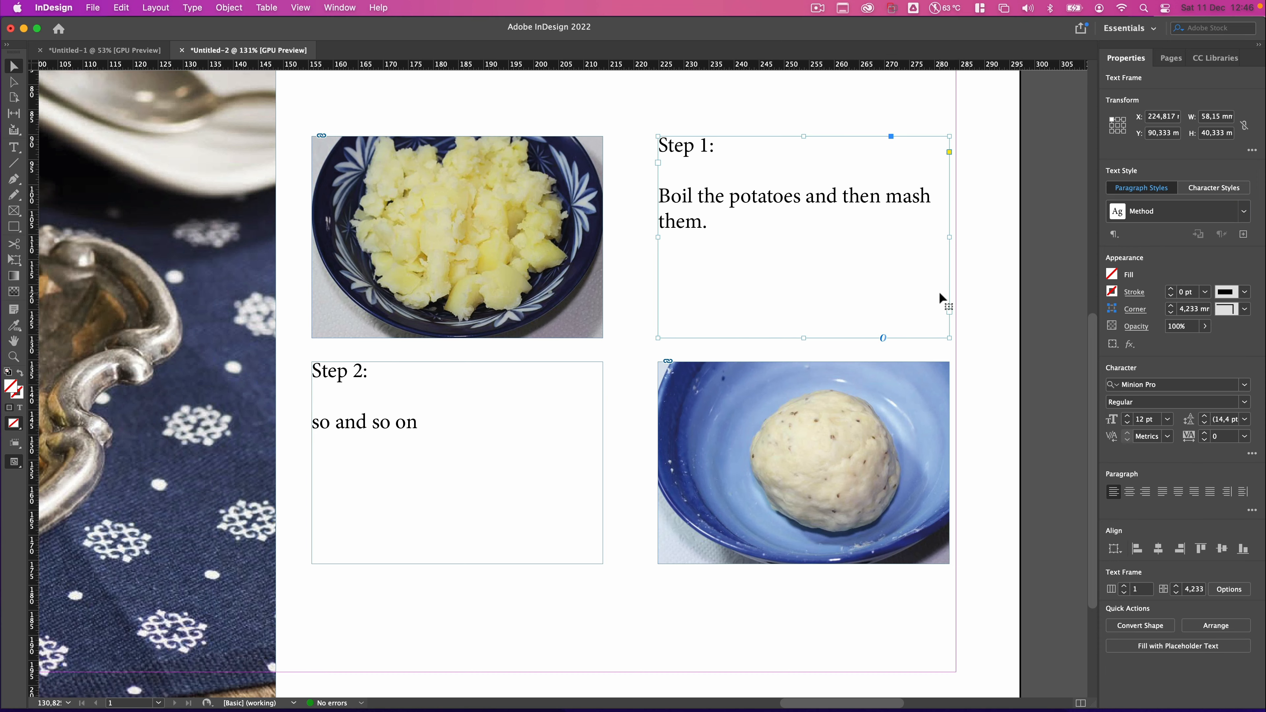
Select the title, Ingredients label and ingredient list frames and delete them.
scroll(833, 299, "up", 3)
scroll(834, 298, "up", 10)
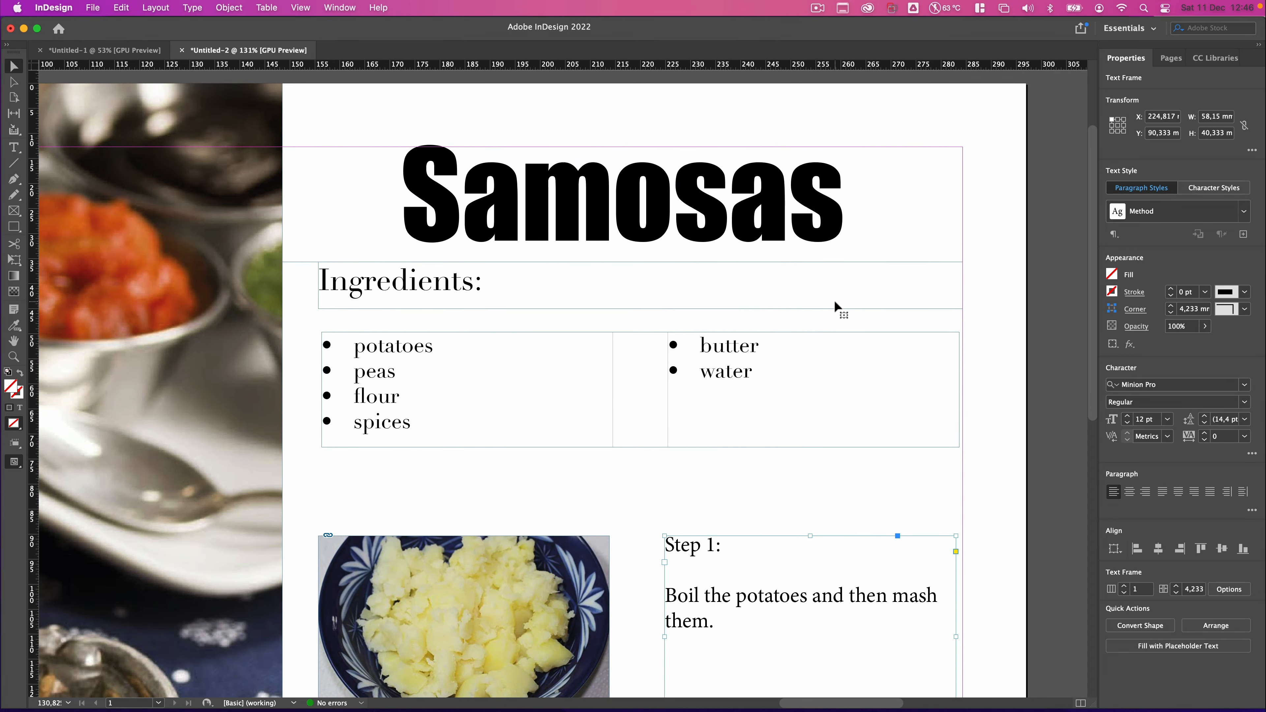
scroll(819, 305, "down", 5)
scroll(819, 306, "down", 3)
scroll(819, 306, "right", 3)
scroll(817, 305, "down", 2)
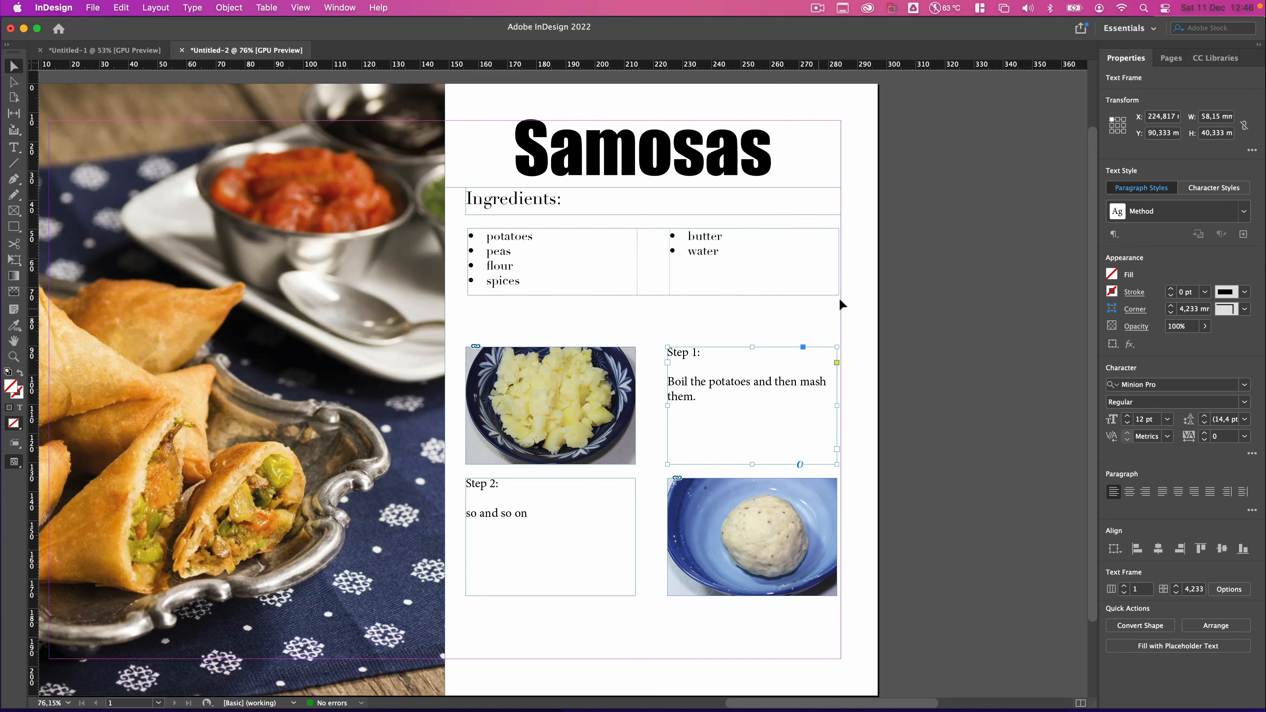
left_click_drag(753, 229, 468, 324)
key("Delete")
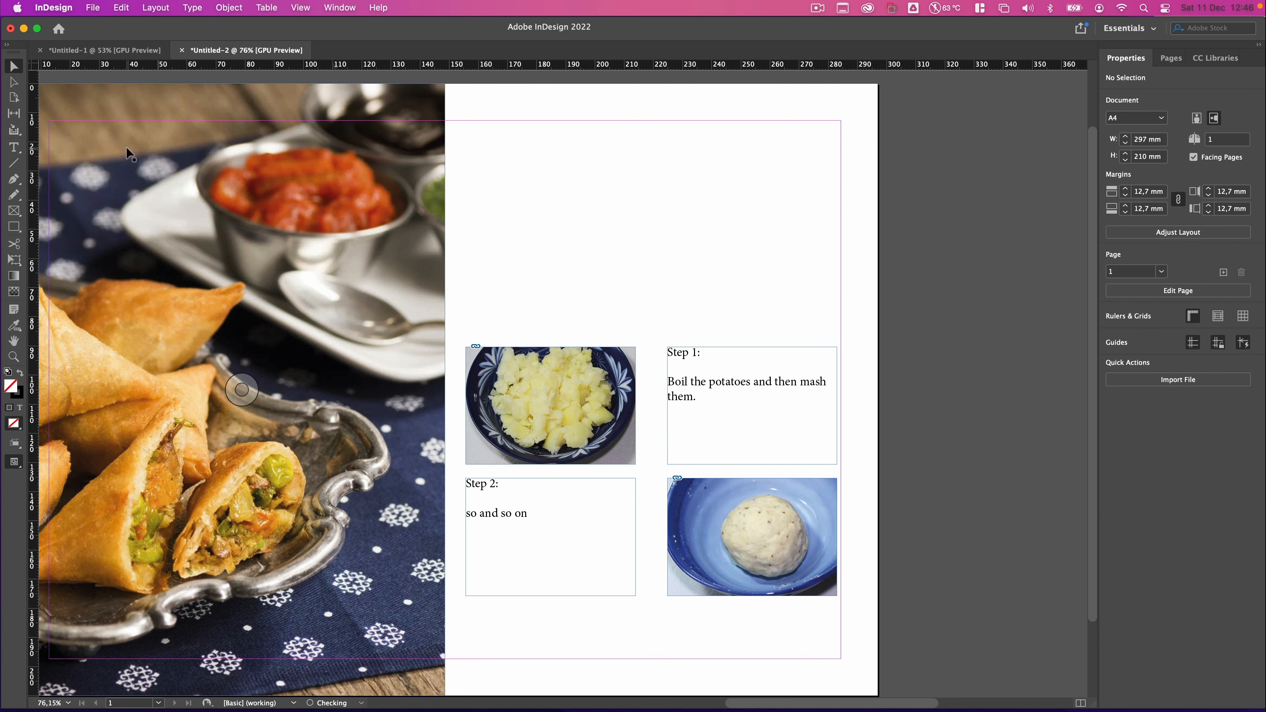
Draw a new text frame across the top of the page and type Samosas.
left_click(15, 148)
scroll(598, 127, "left", 2)
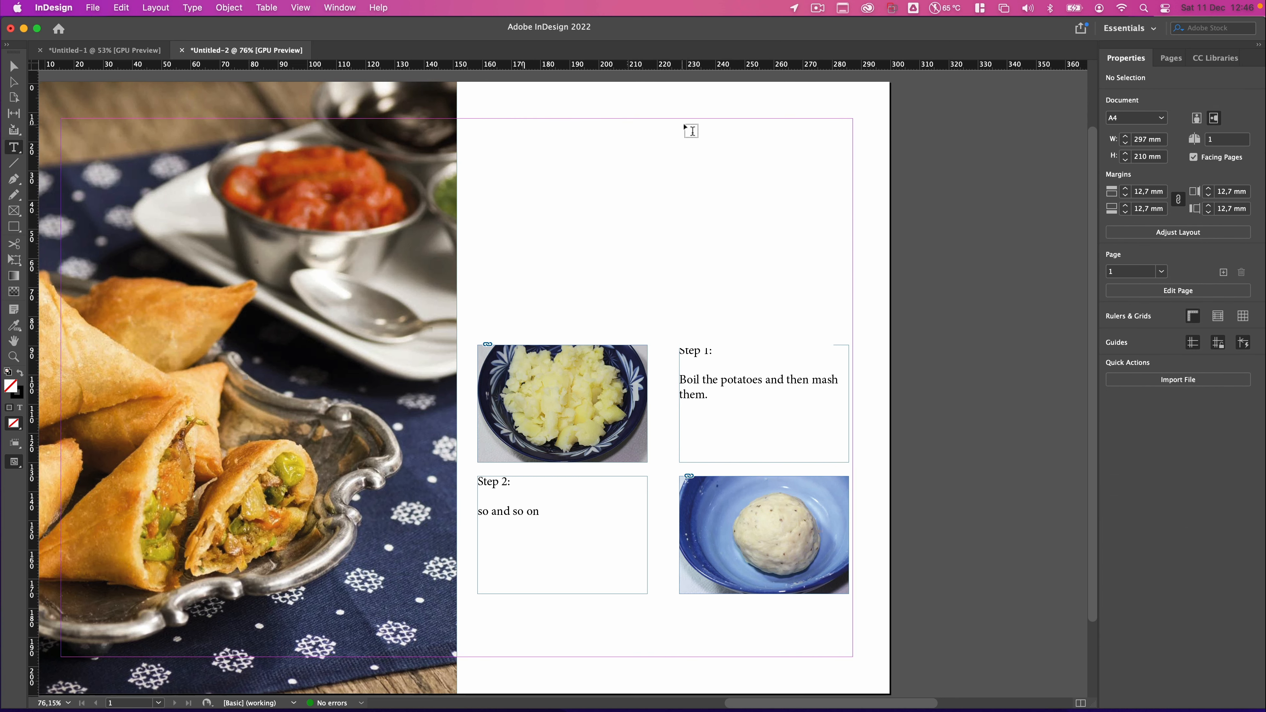
left_click_drag(871, 114, 476, 195)
type("So")
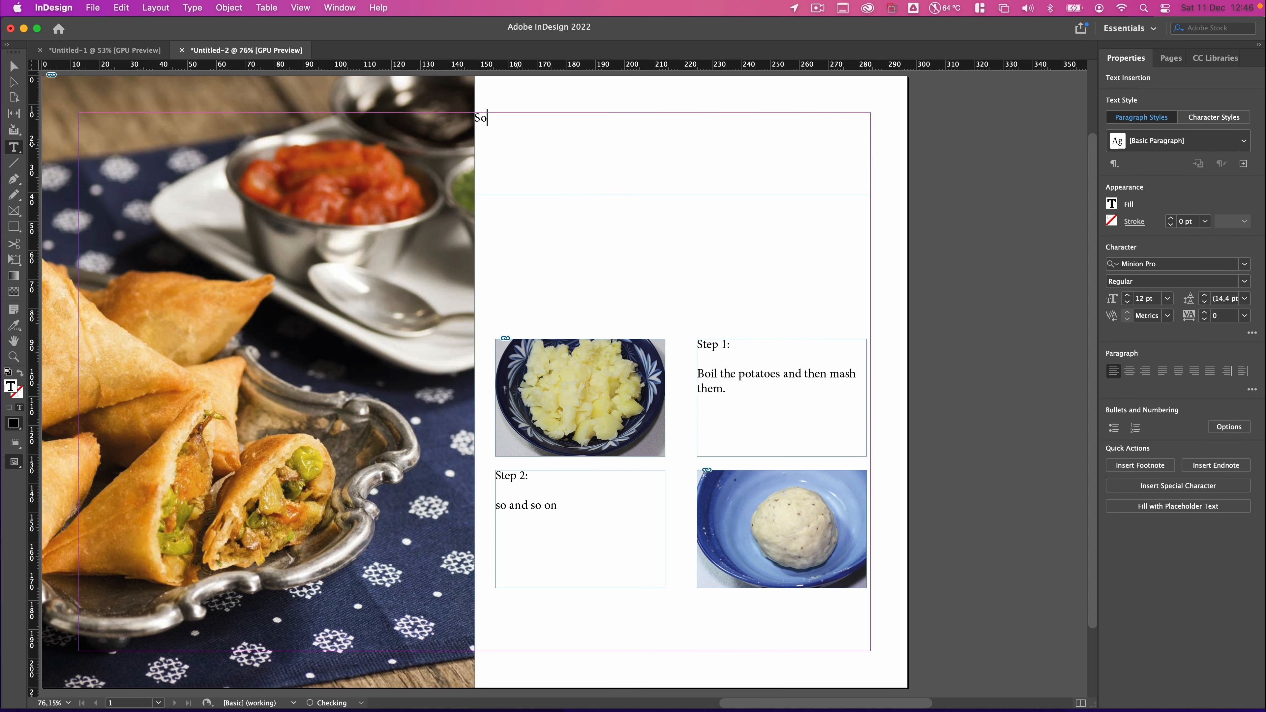
key("BackSpace")
type("amosas")
left_click(12, 69)
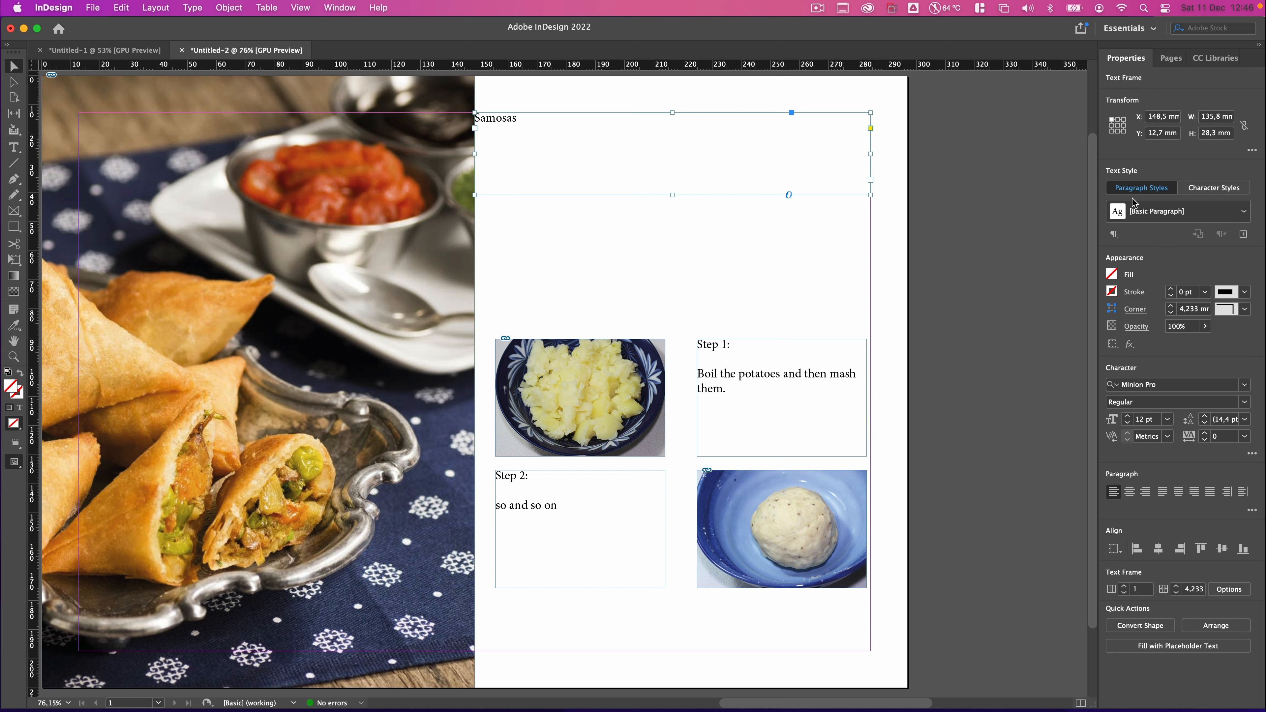
Apply the Heading paragraph style to the Samosas title frame.
left_click(1244, 212)
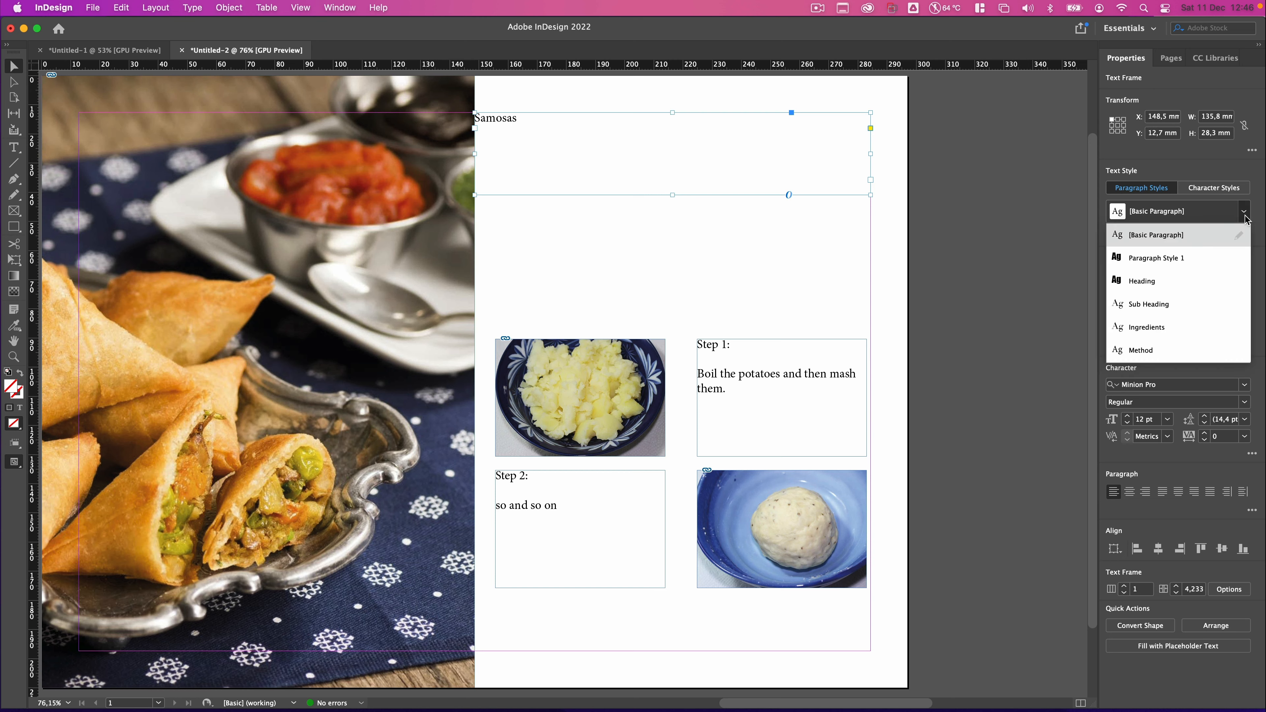
left_click(1146, 281)
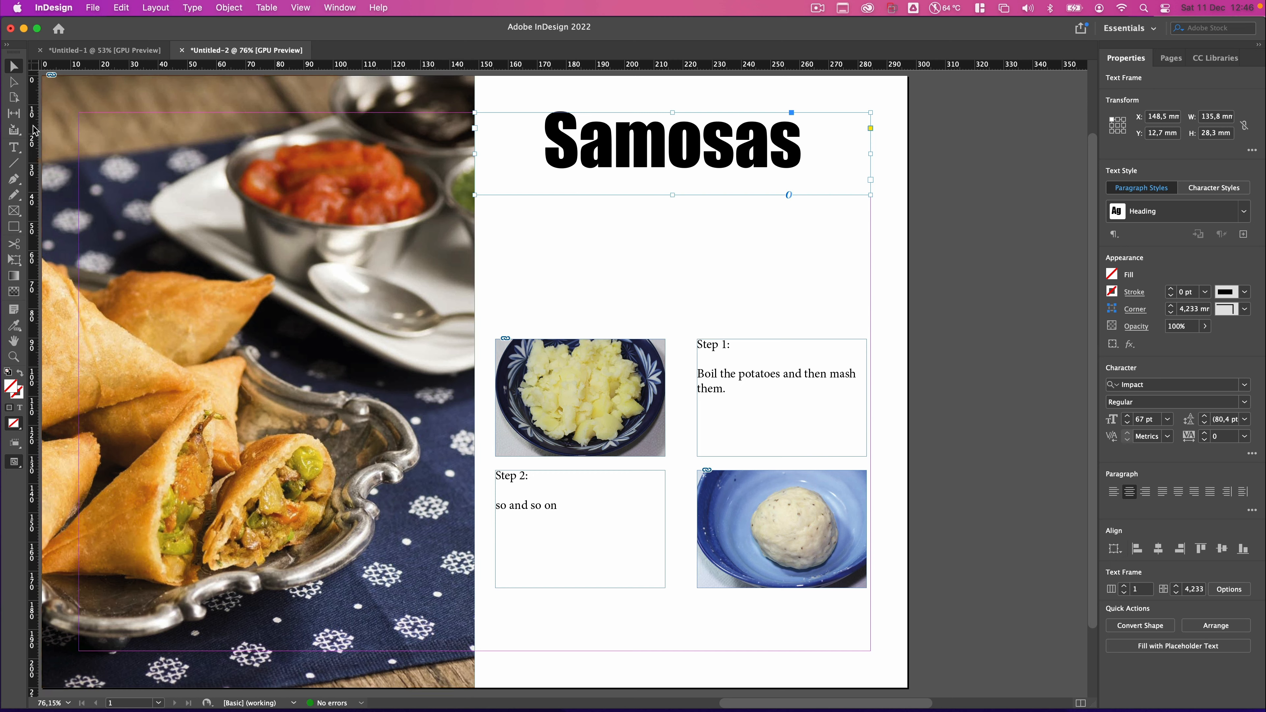
Draw a text frame below the title, type Ingredients in it and apply the Sub Heading paragraph style.
left_click(13, 147)
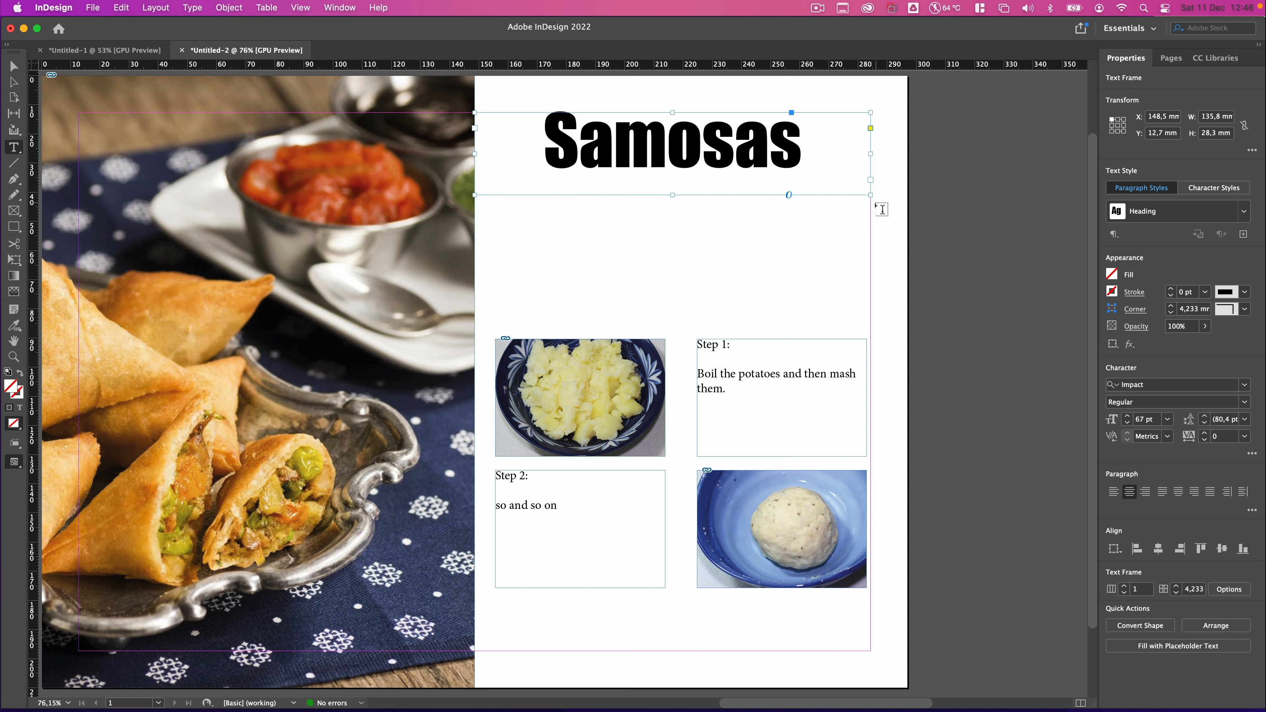
left_click_drag(870, 202, 498, 232)
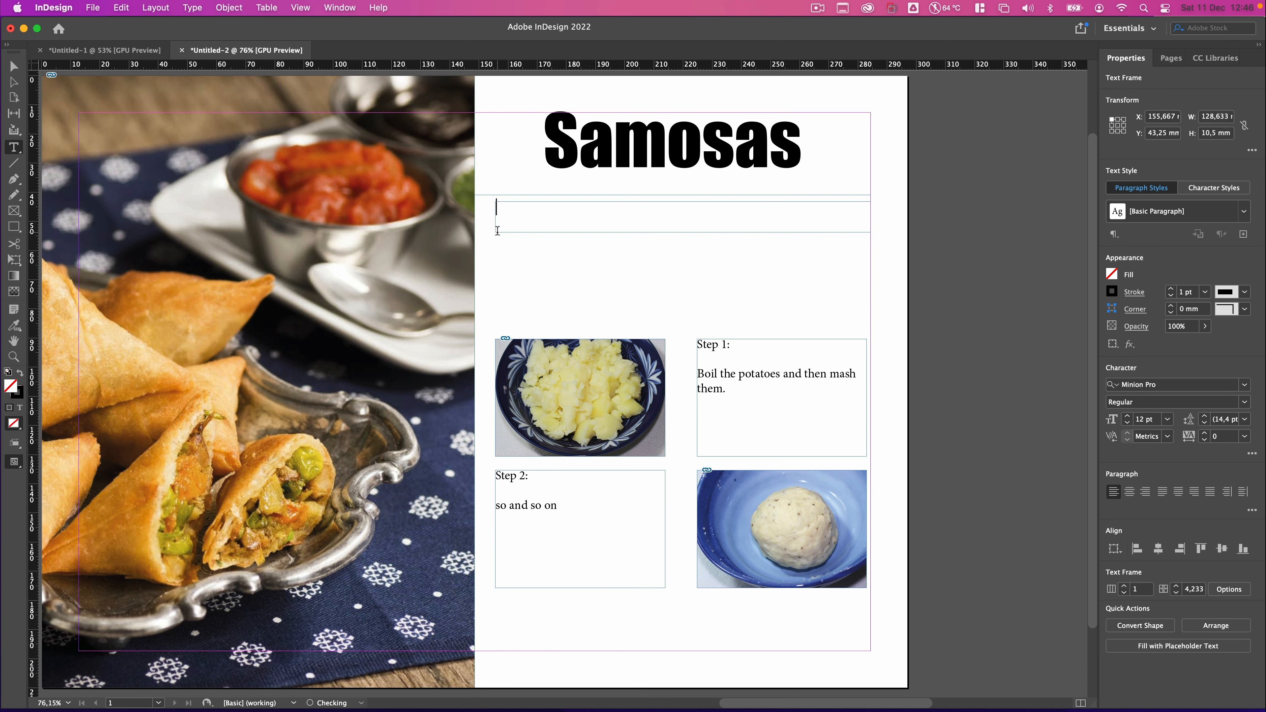
type("Ingredients")
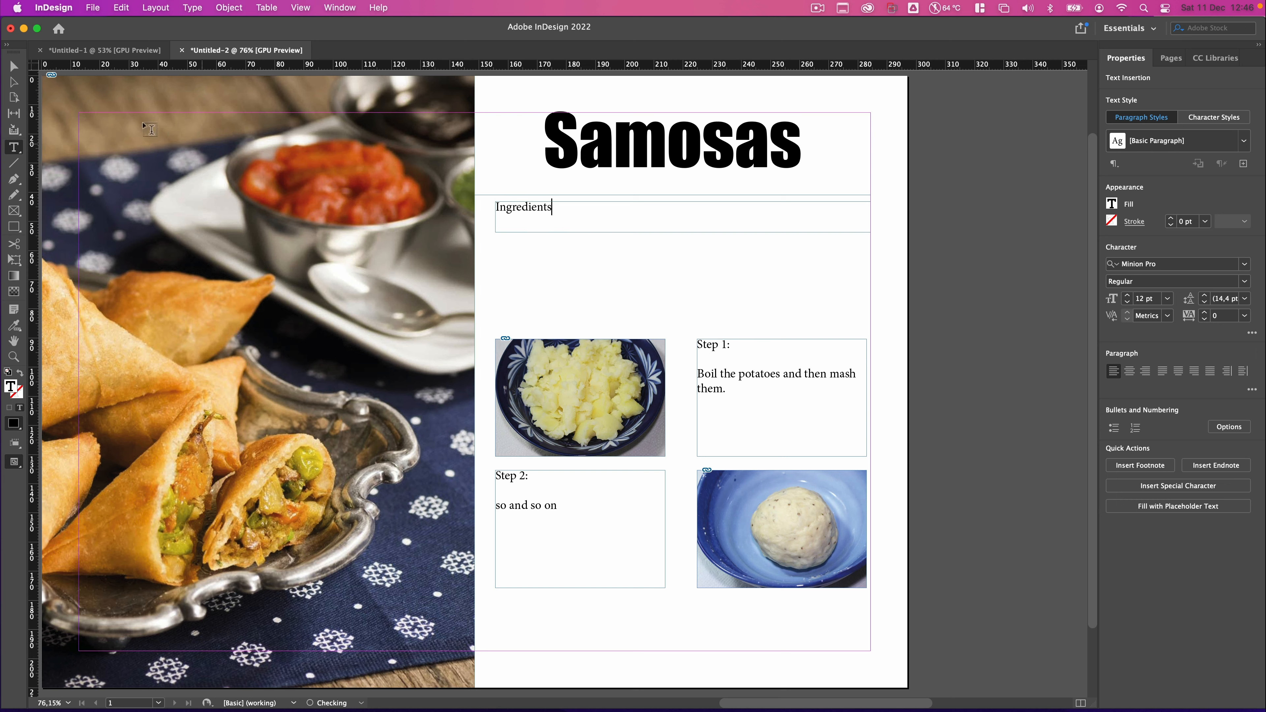
key("Escape")
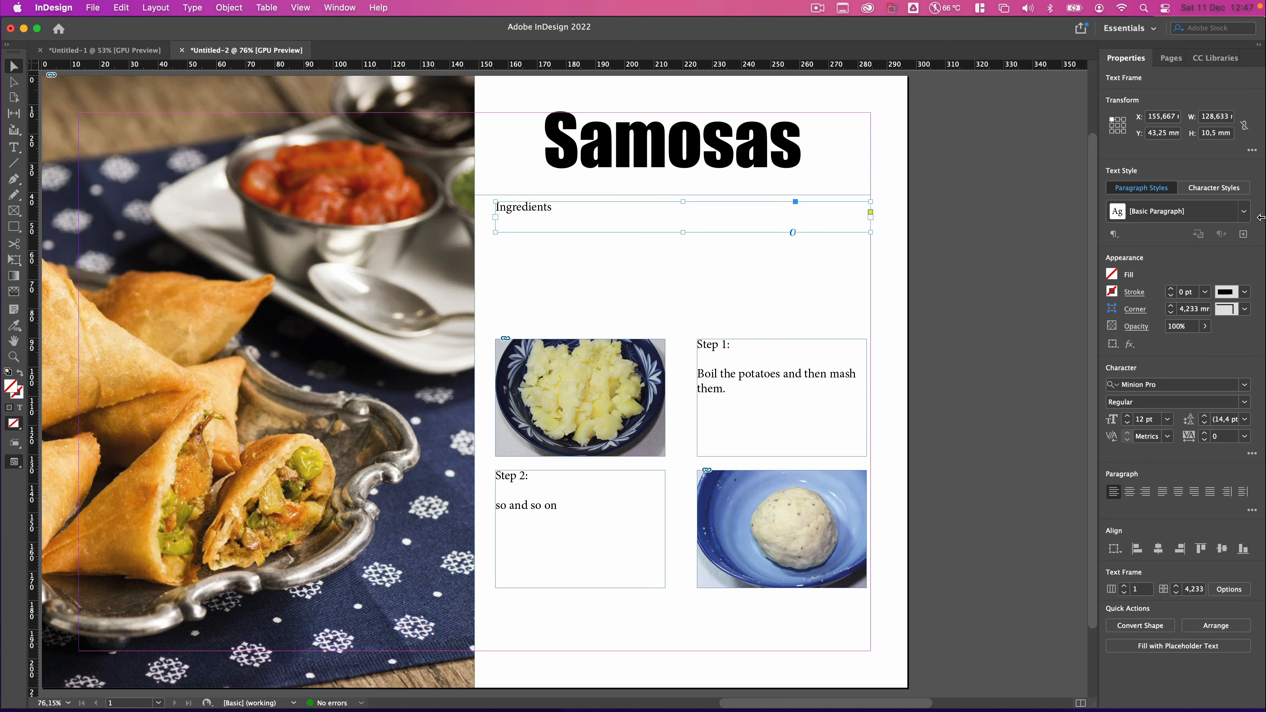
left_click(1244, 213)
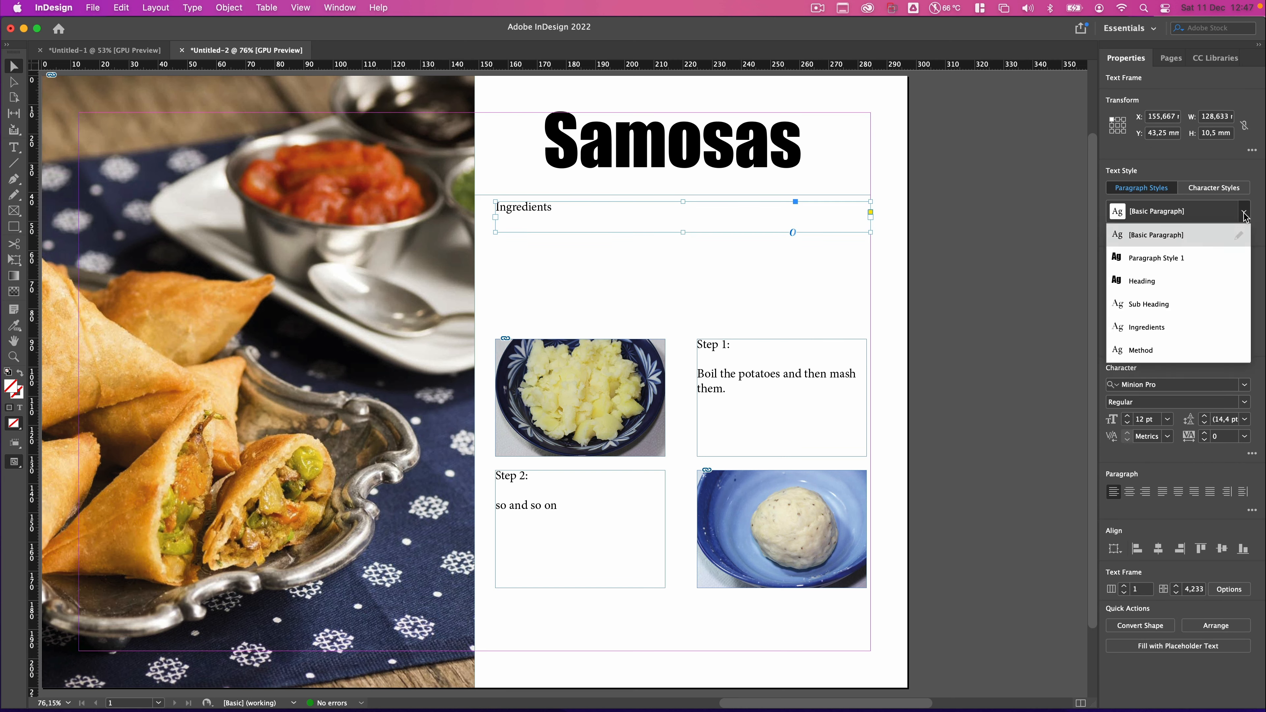
left_click(1145, 305)
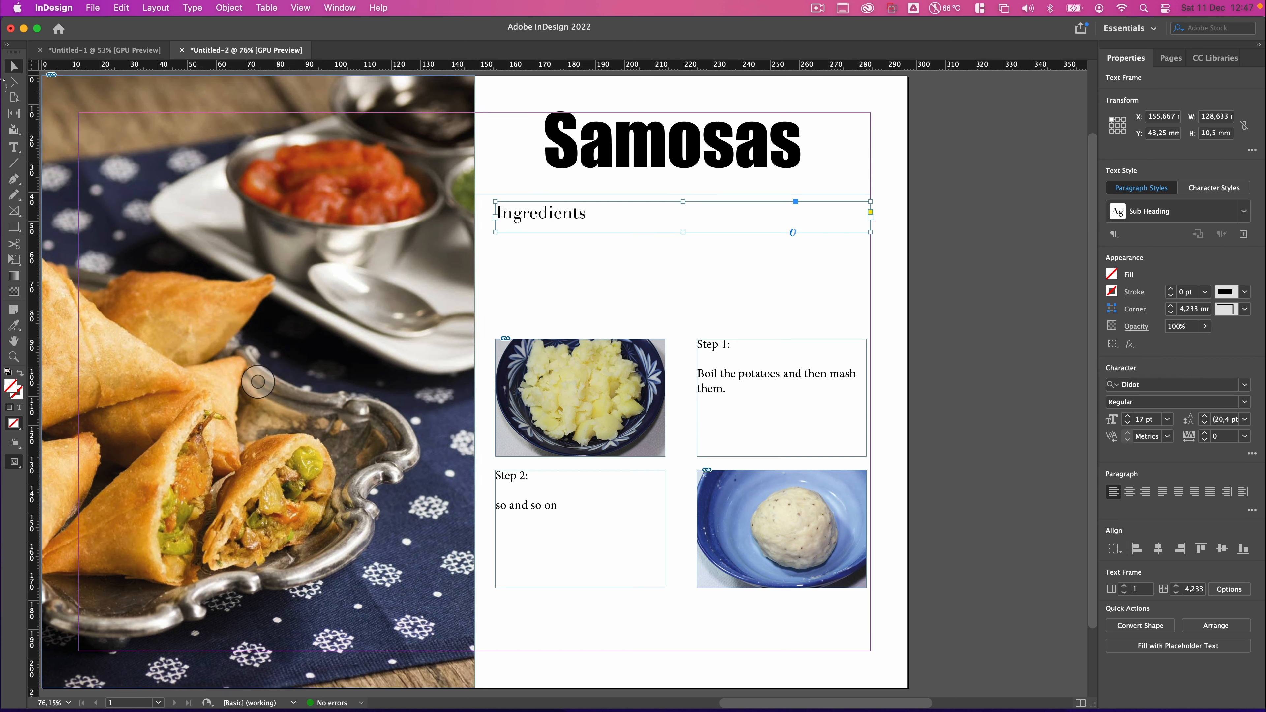
Draw a text frame below the Ingredients label and list peas, flour, potatoes and spices on separate lines.
left_click(14, 147)
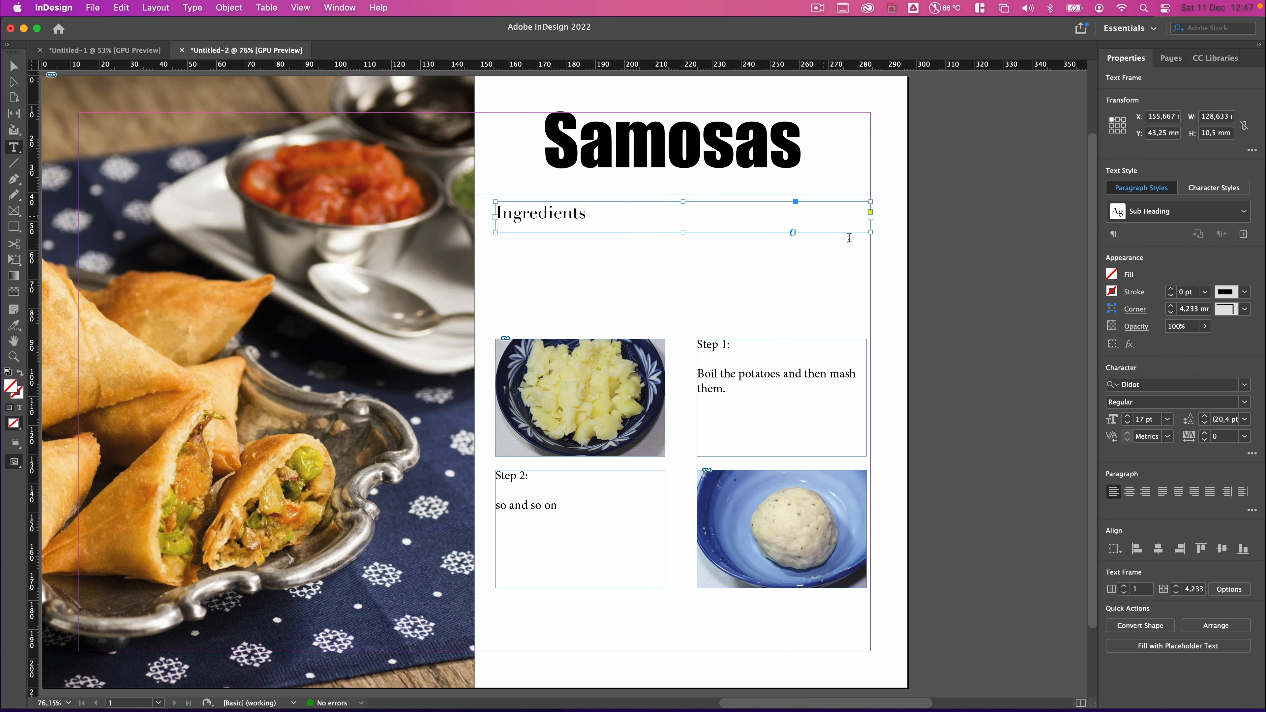
left_click_drag(871, 239, 495, 322)
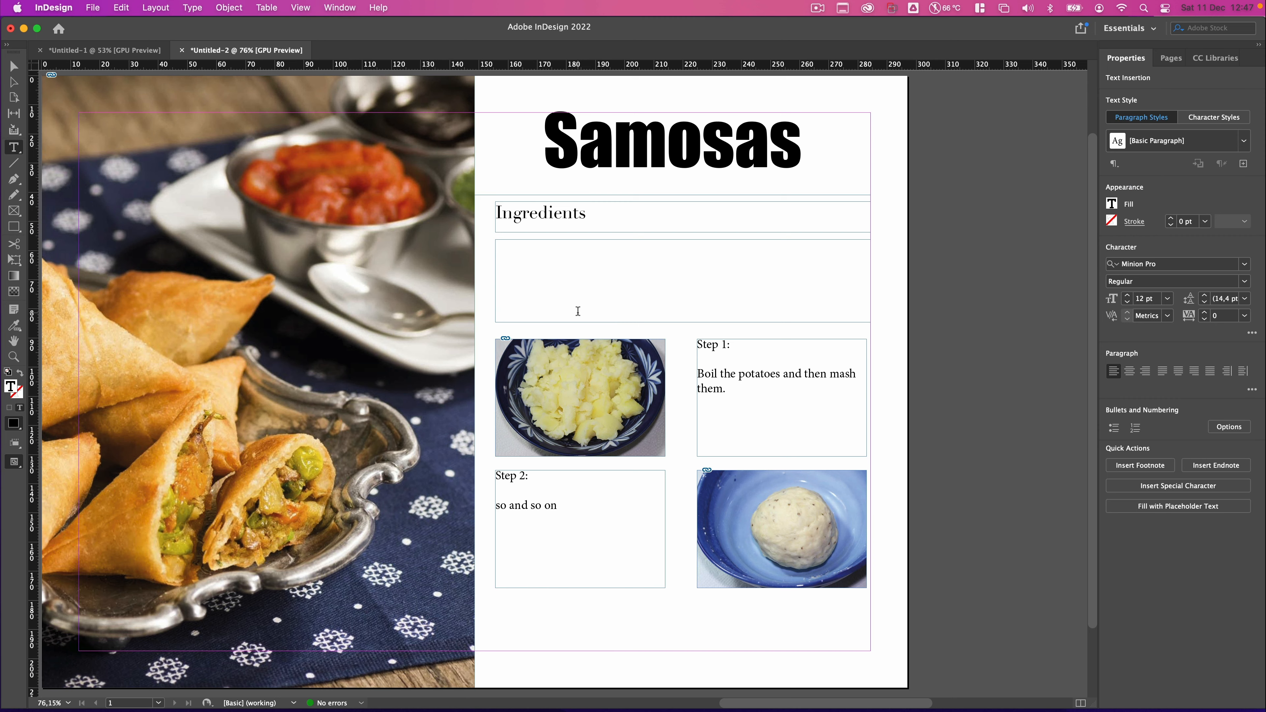
type("peas")
key("Return")
type("flour")
key("Return")
type("potato")
key("BackSpace")
type("es")
key("Return")
type("spices")
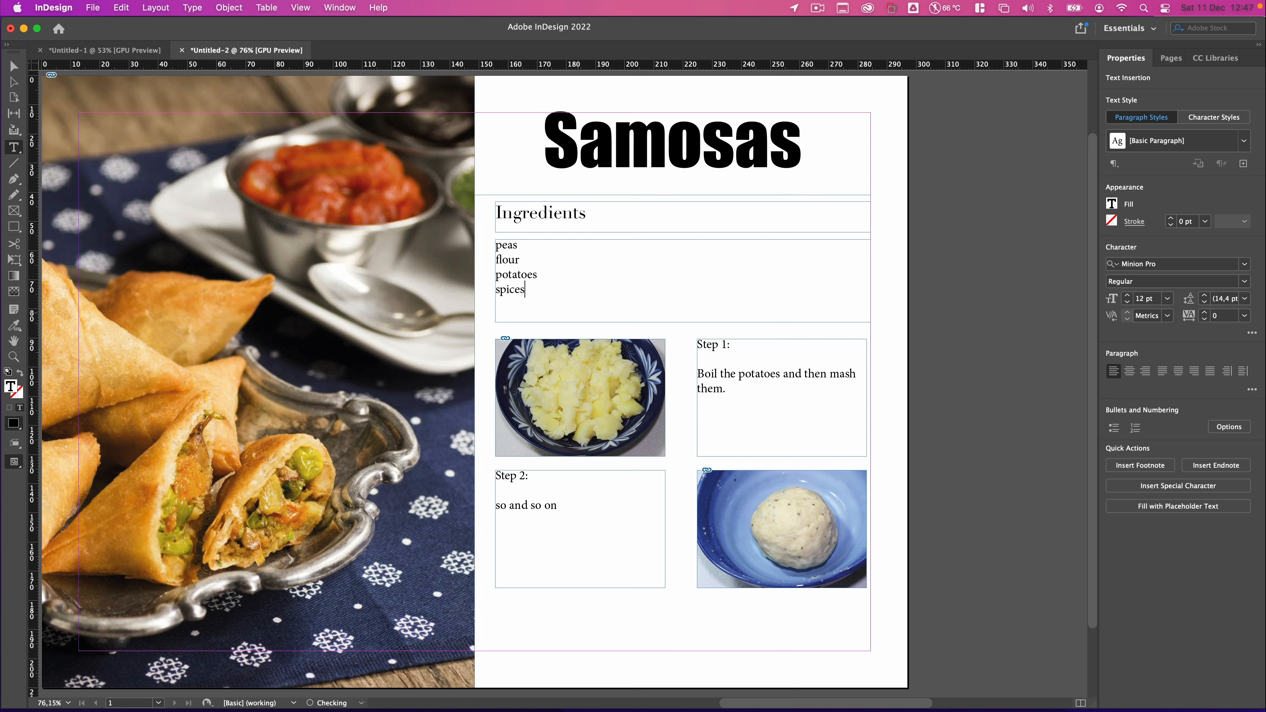
Apply the Ingredients paragraph style to the ingredient list frame.
left_click(11, 68)
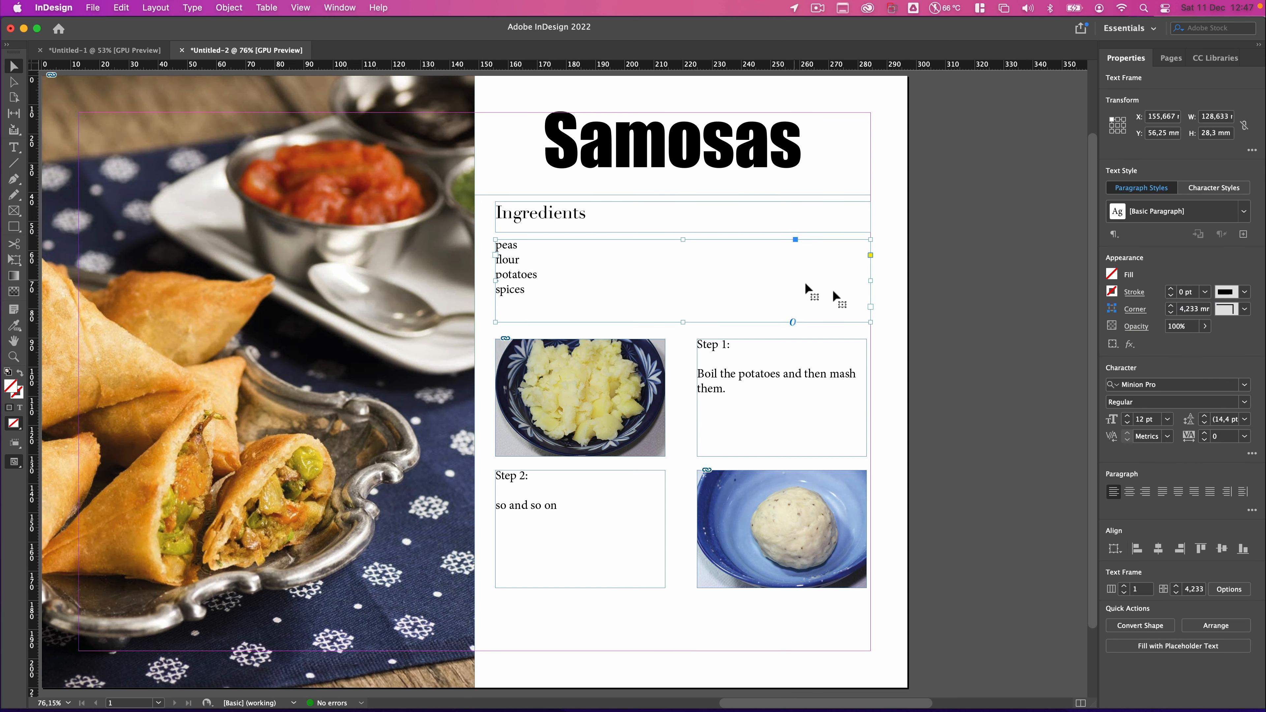
left_click(1244, 212)
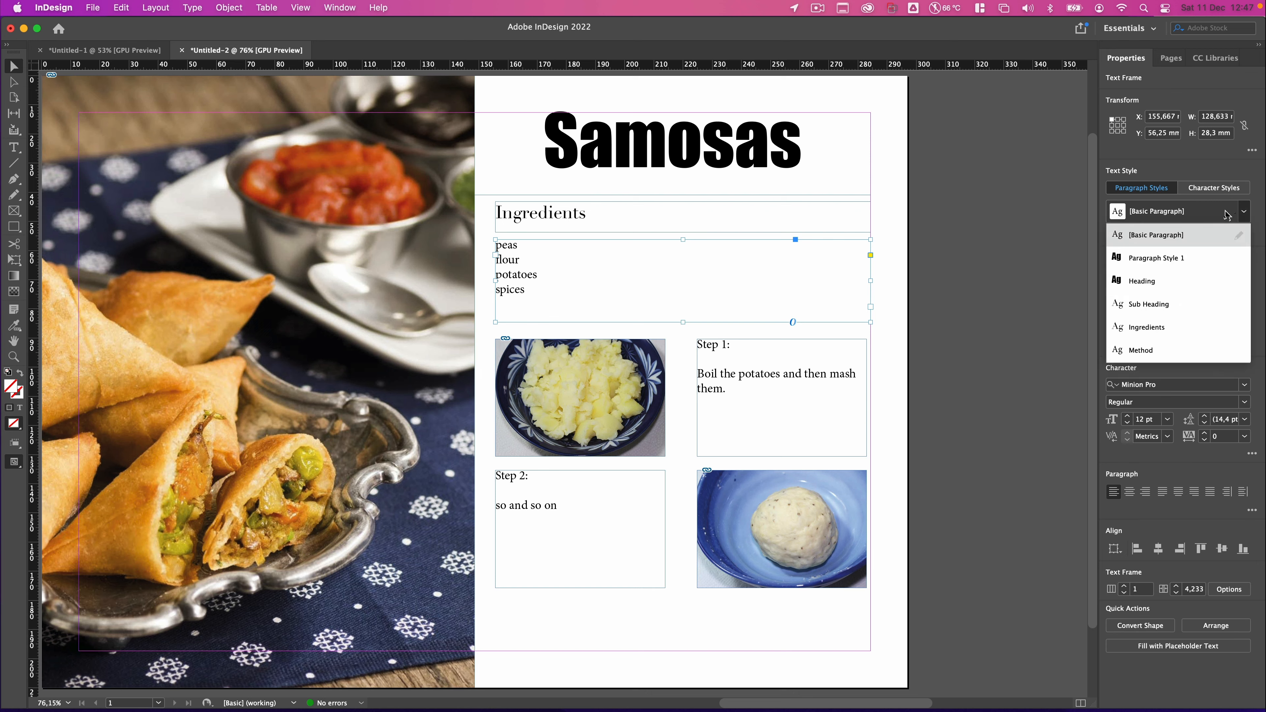
left_click(1146, 327)
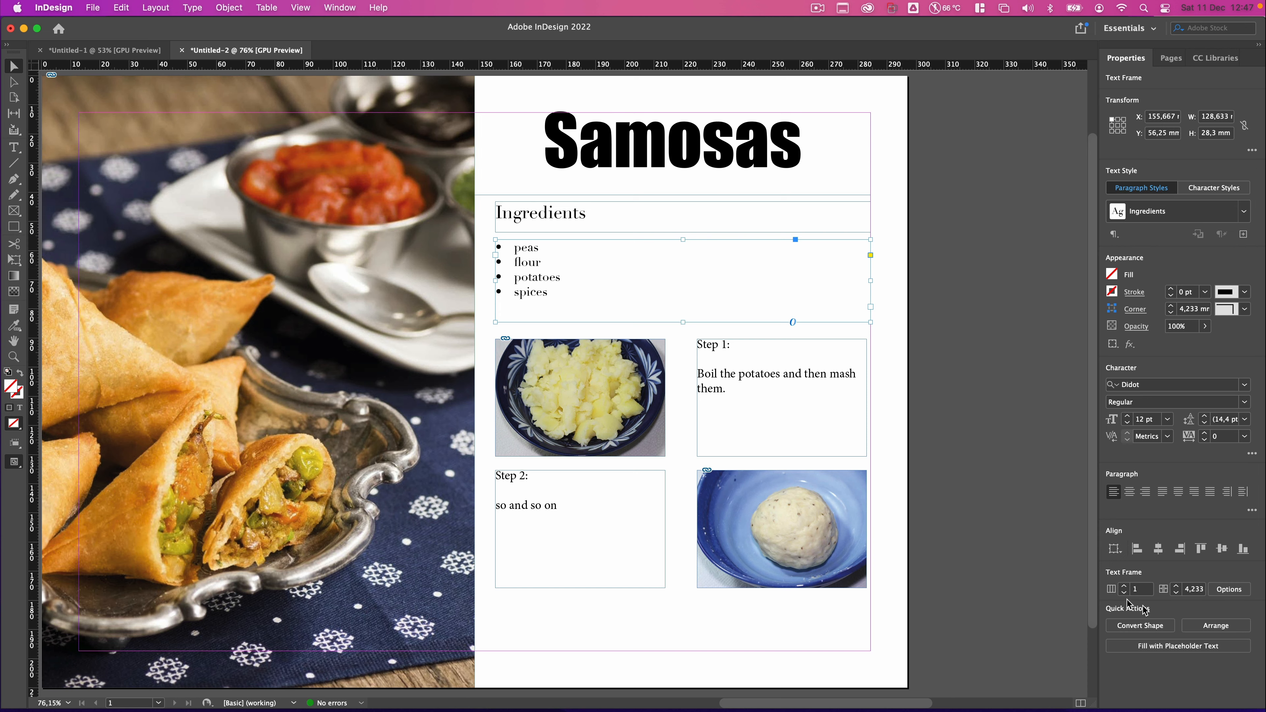
Set the ingredient list frame to two columns and widen the gutter between them.
left_click(1124, 586)
left_click(1176, 587)
left_click(1177, 587)
left_click(1176, 587)
left_click(1176, 587)
left_click(1176, 587)
left_click(1176, 587)
left_click(1176, 587)
left_click(923, 439)
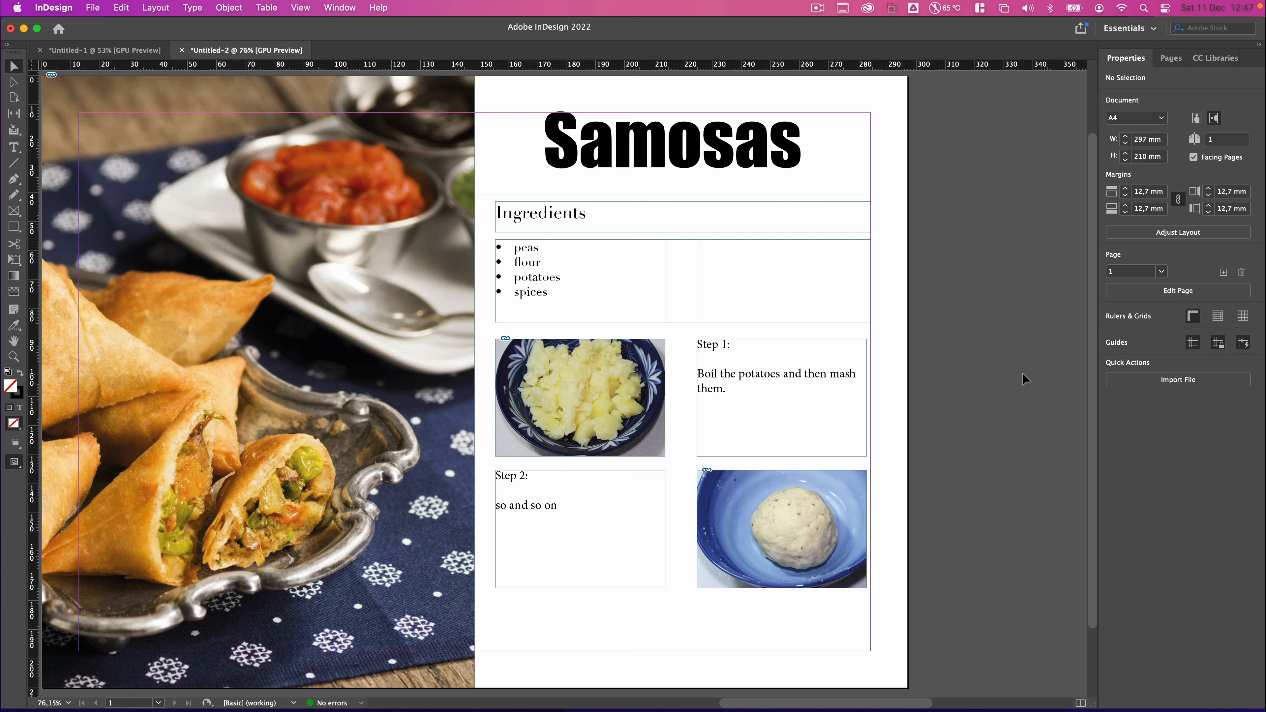
Select the Samosas title frame.
left_click(752, 152)
left_click(937, 246)
left_click(791, 159)
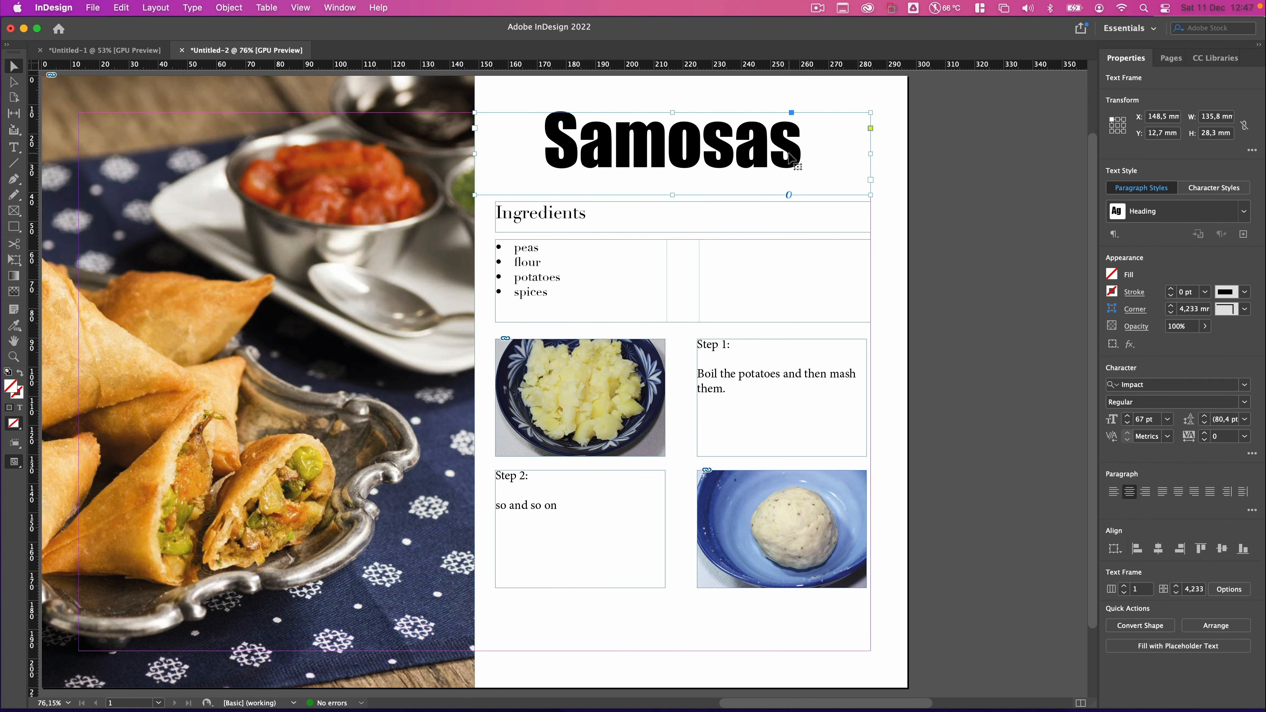